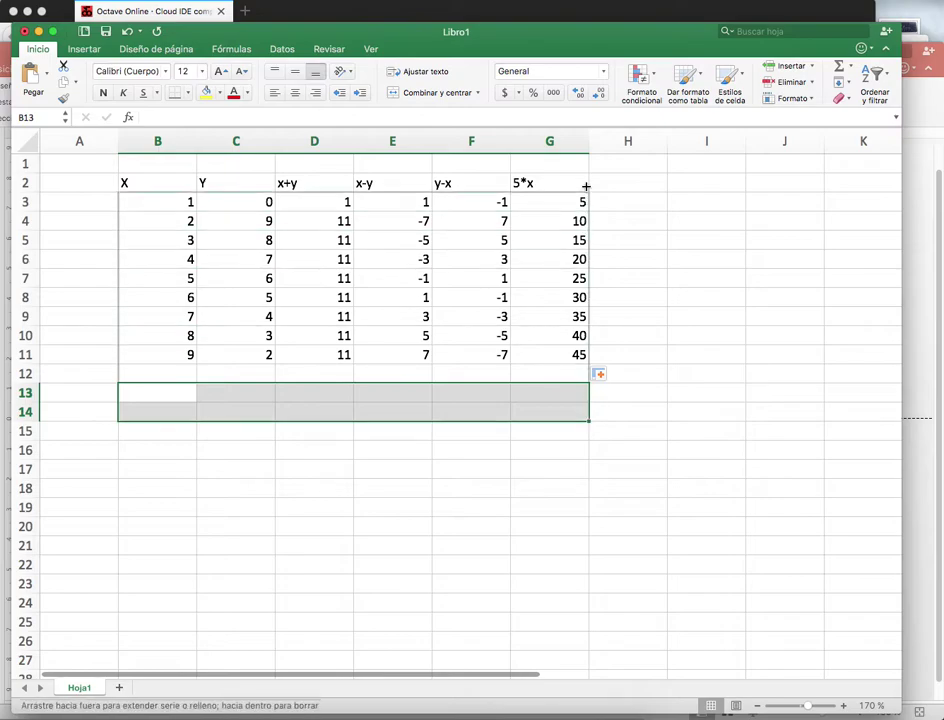
Clear the old table and enter the header x in C3 with the values 1 to 9 below it in C4:C12
{"action": "left_click_drag", "start_coordinate": [192, 430], "coordinate": [215, 412]}
{"action": "left_click", "coordinate": [206, 203]}
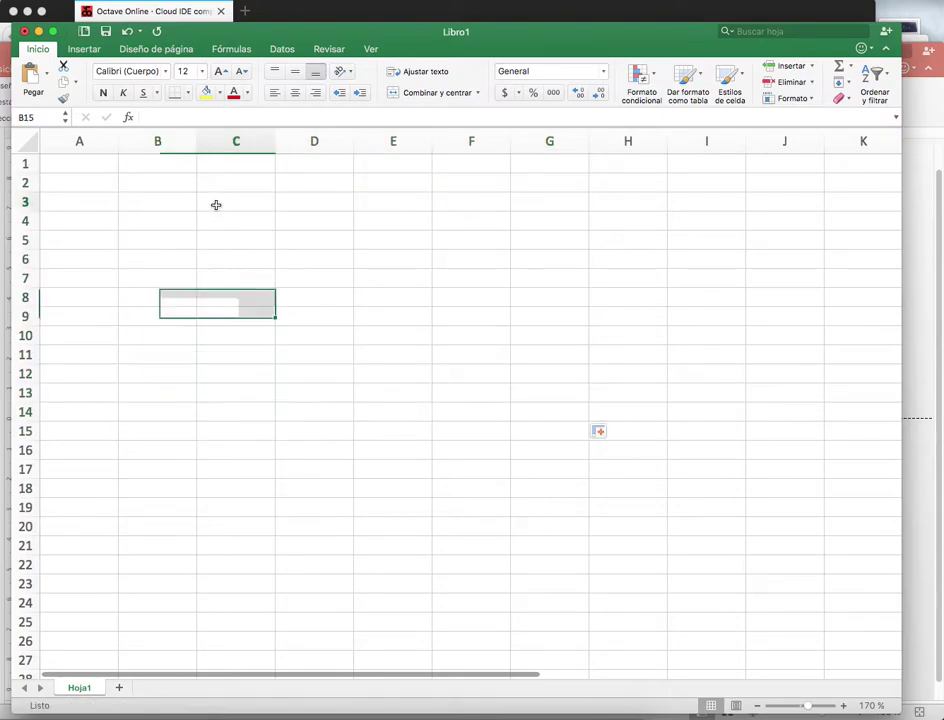
{"action": "type", "text": "x"}
{"action": "key", "text": "Return"}
{"action": "type", "text": "1"}
{"action": "key", "text": "Return"}
{"action": "type", "text": "2"}
{"action": "key", "text": "Return"}
{"action": "type", "text": "3"}
{"action": "key", "text": "Return"}
{"action": "type", "text": "4"}
{"action": "key", "text": "Return"}
{"action": "type", "text": "5"}
{"action": "key", "text": "Return"}
{"action": "type", "text": "6"}
{"action": "key", "text": "Return"}
{"action": "type", "text": "7"}
{"action": "key", "text": "Return"}
{"action": "type", "text": "8"}
{"action": "key", "text": "Return"}
{"action": "type", "text": "9"}
{"action": "key", "text": "Return"}
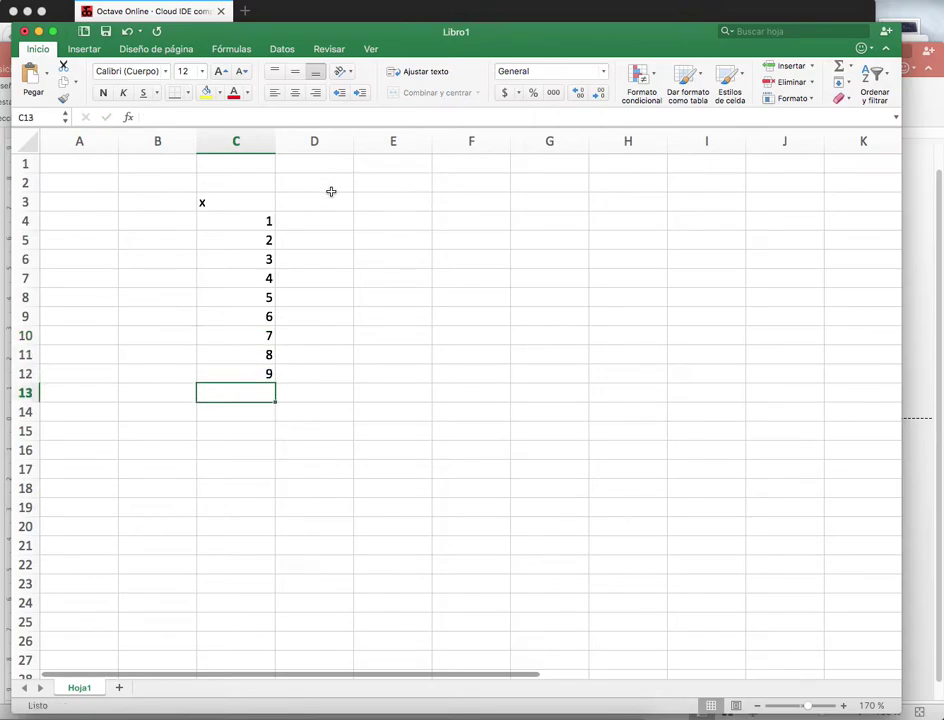
Add the header y in D3, enter =C4*5 in D4 and fill the formula down to D12
{"action": "left_click", "coordinate": [316, 203]}
{"action": "type", "text": "y"}
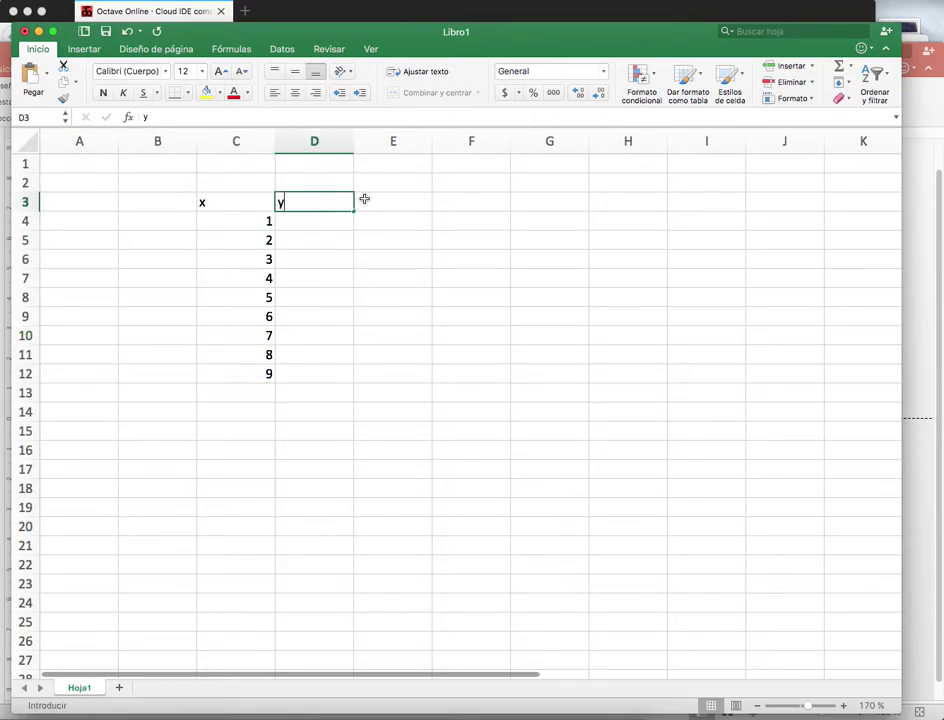
{"action": "key", "text": "Return"}
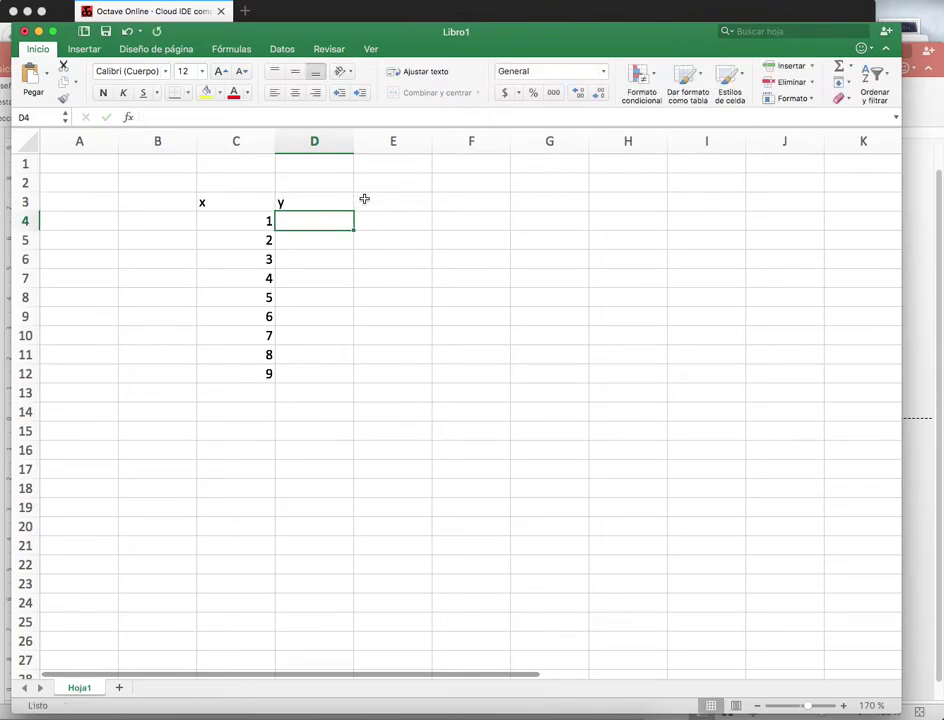
{"action": "type", "text": "y"}
{"action": "key", "text": "BackSpace"}
{"action": "type", "text": "="}
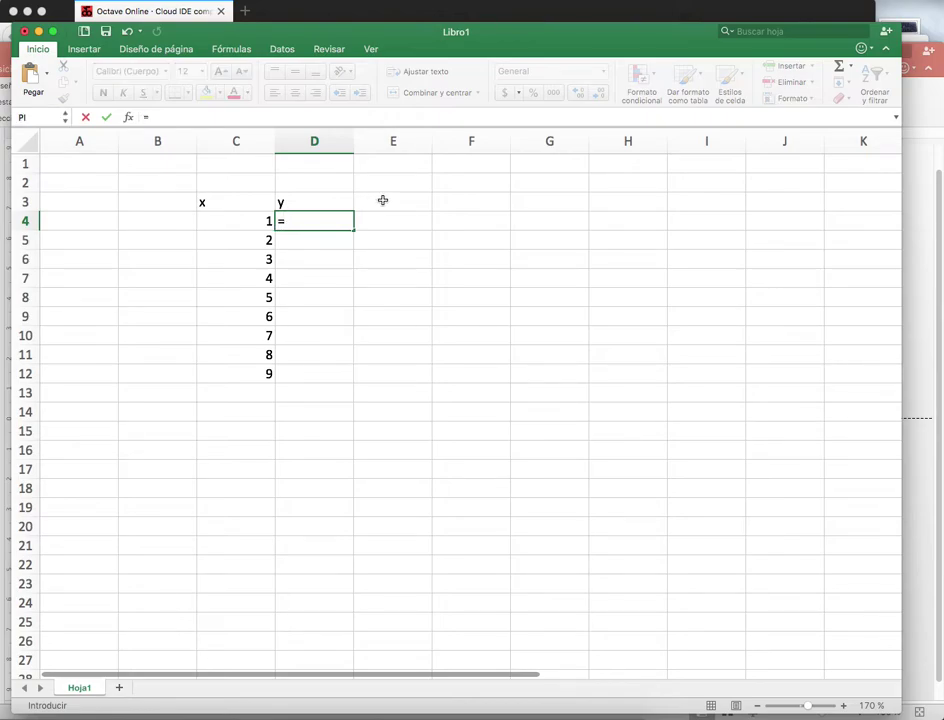
{"action": "left_click", "coordinate": [267, 221]}
{"action": "type", "text": "*"}
{"action": "key", "text": "Return"}
{"action": "left_click", "coordinate": [349, 226]}
{"action": "left_click_drag", "start_coordinate": [355, 229], "coordinate": [335, 376]}
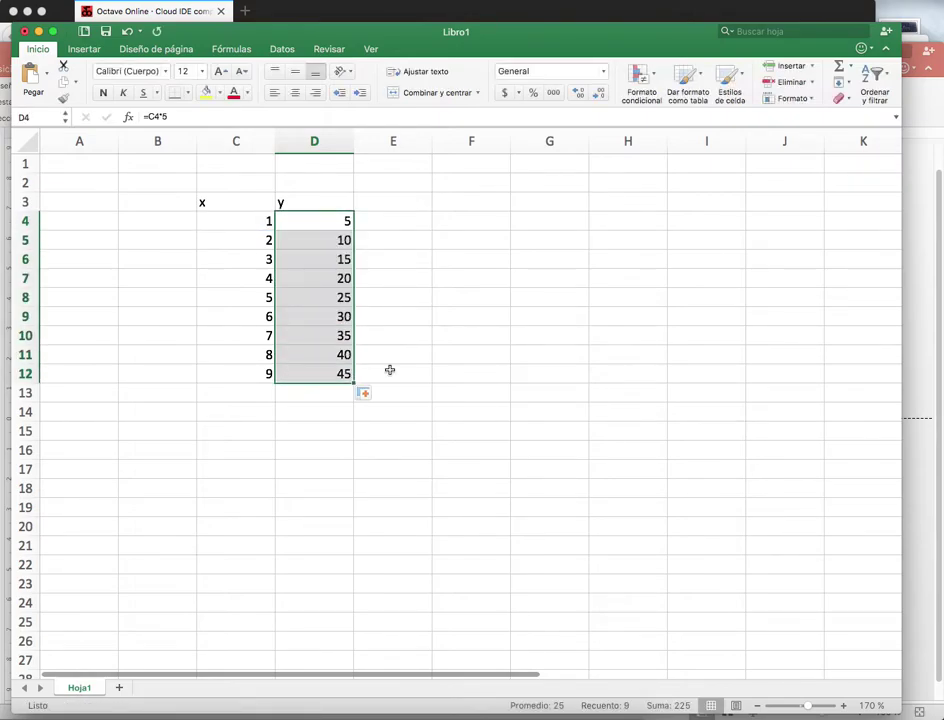
{"action": "left_click", "coordinate": [390, 372]}
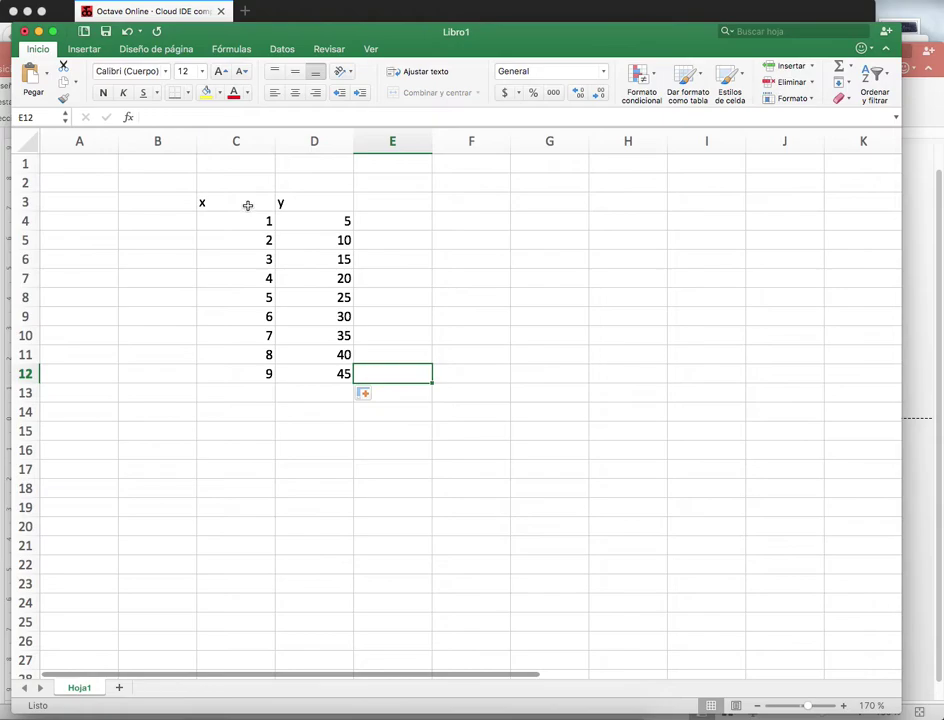
Insert a scatter chart of the x and y table in C3:D12 and move it beside the data
{"action": "left_click_drag", "start_coordinate": [245, 204], "coordinate": [308, 373]}
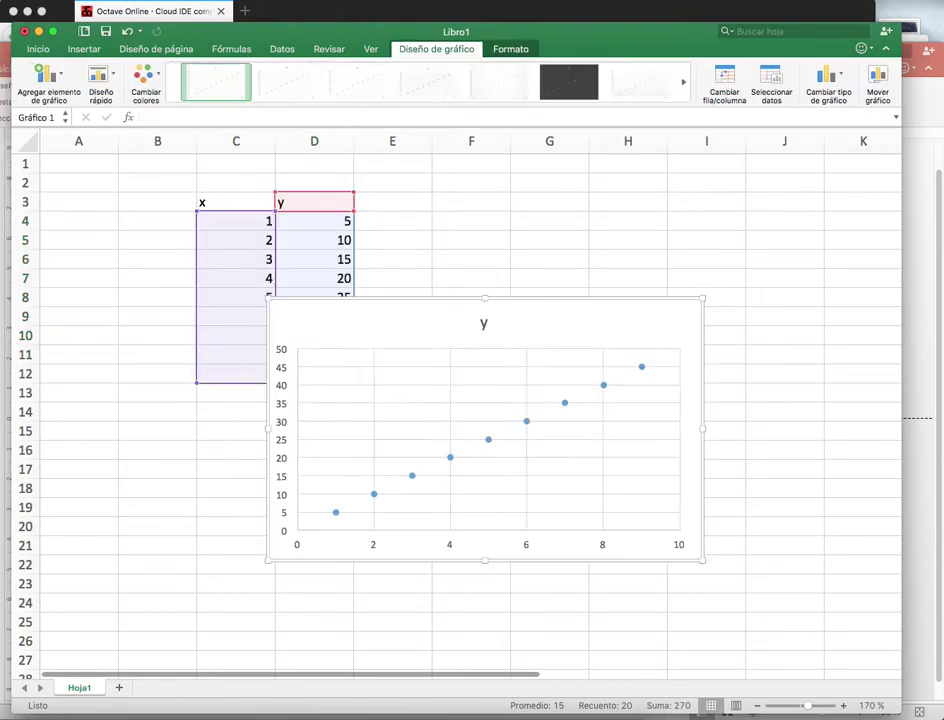
{"action": "left_click_drag", "start_coordinate": [392, 328], "coordinate": [527, 276]}
{"action": "left_click", "coordinate": [380, 203]}
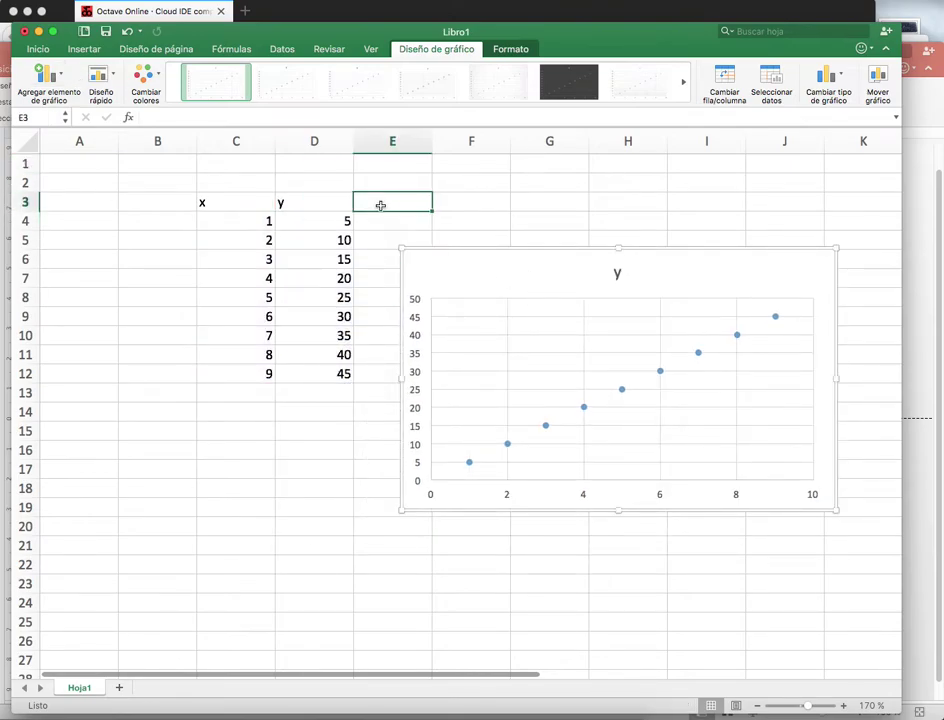
Select the table range C3:D12 and delete the existing scatter chart
{"action": "left_click_drag", "start_coordinate": [258, 200], "coordinate": [322, 373]}
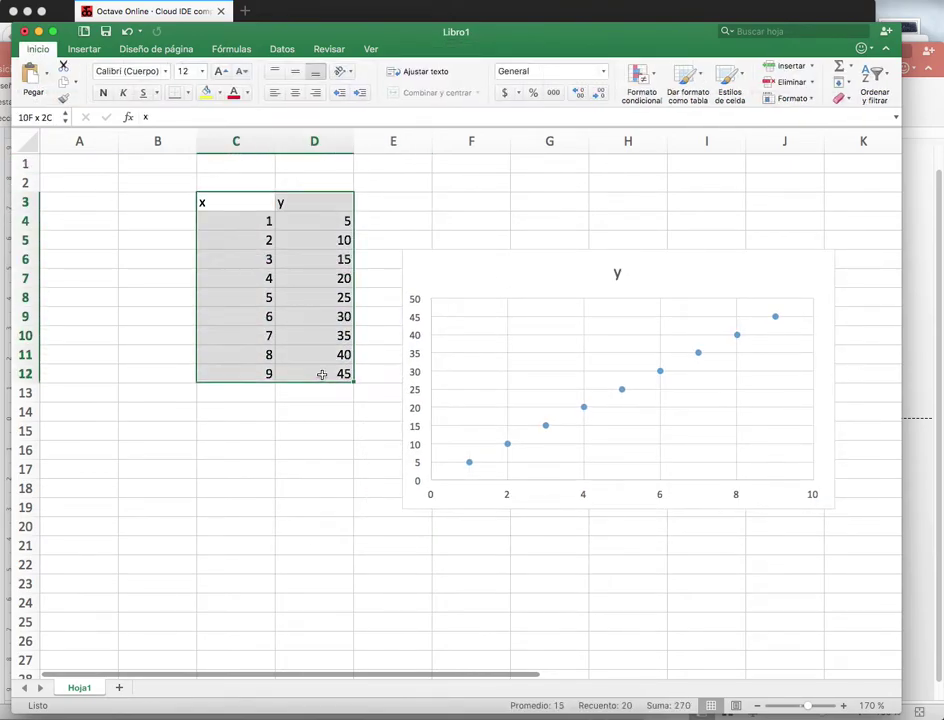
{"action": "left_click", "coordinate": [428, 275]}
{"action": "key", "text": "Delete"}
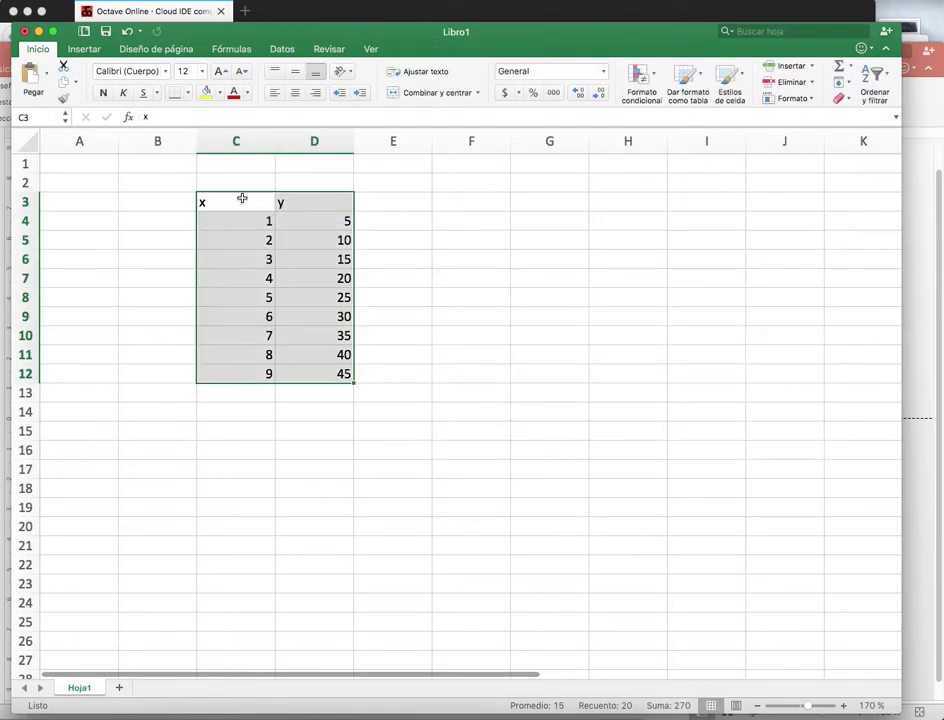
Insert a markers-only scatter chart (Dispersión) of C3:D12 and place it clear of the data table
{"action": "left_click", "coordinate": [91, 54]}
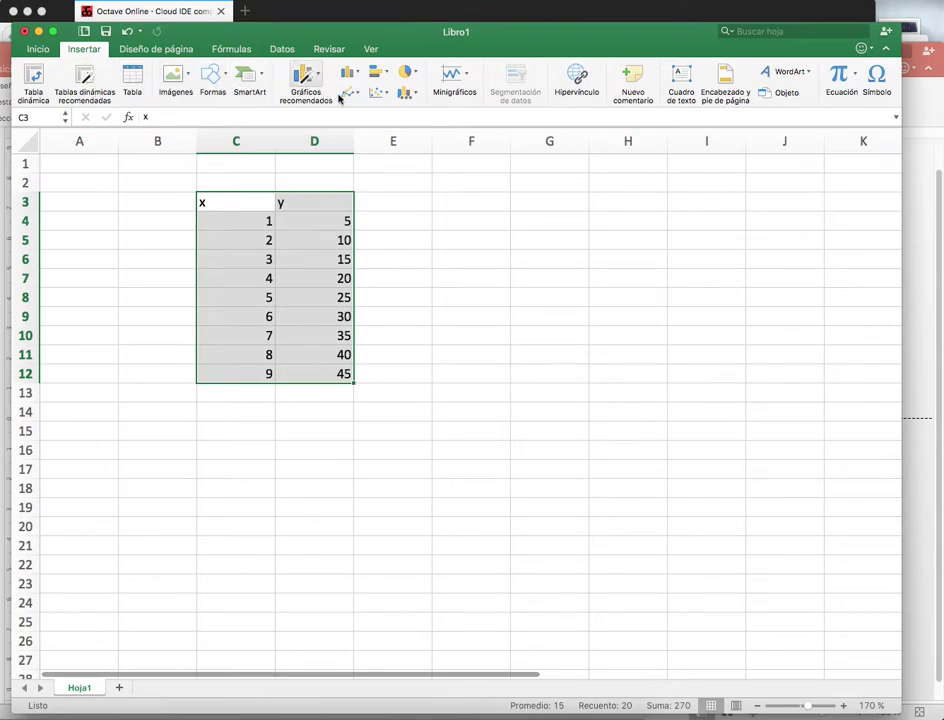
{"action": "left_click", "coordinate": [390, 96]}
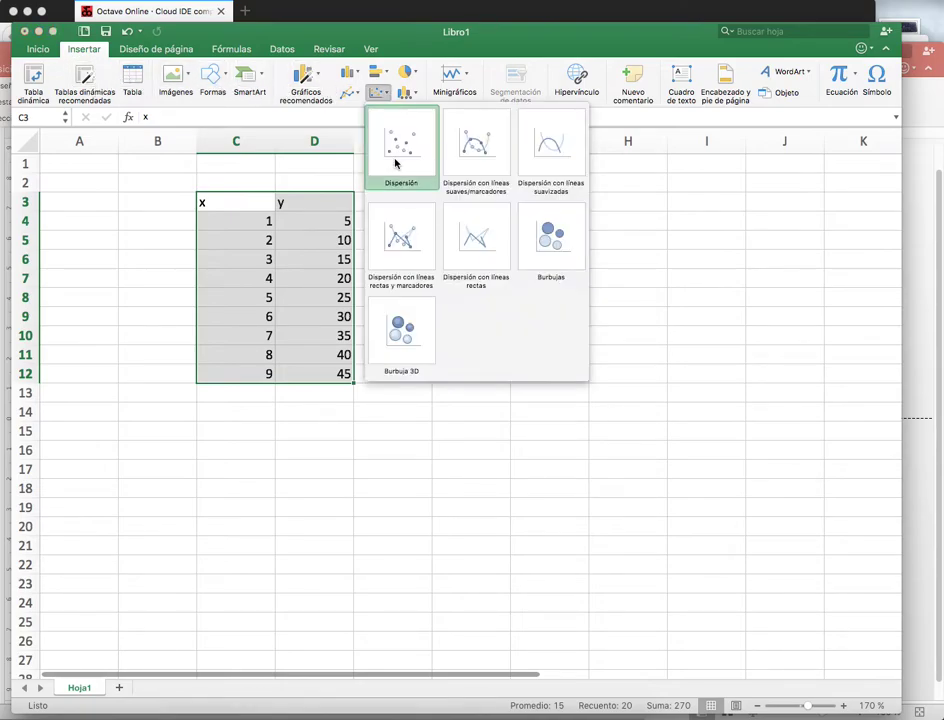
{"action": "left_click", "coordinate": [394, 160]}
{"action": "left_click_drag", "start_coordinate": [335, 322], "coordinate": [476, 249]}
{"action": "left_click", "coordinate": [172, 533]}
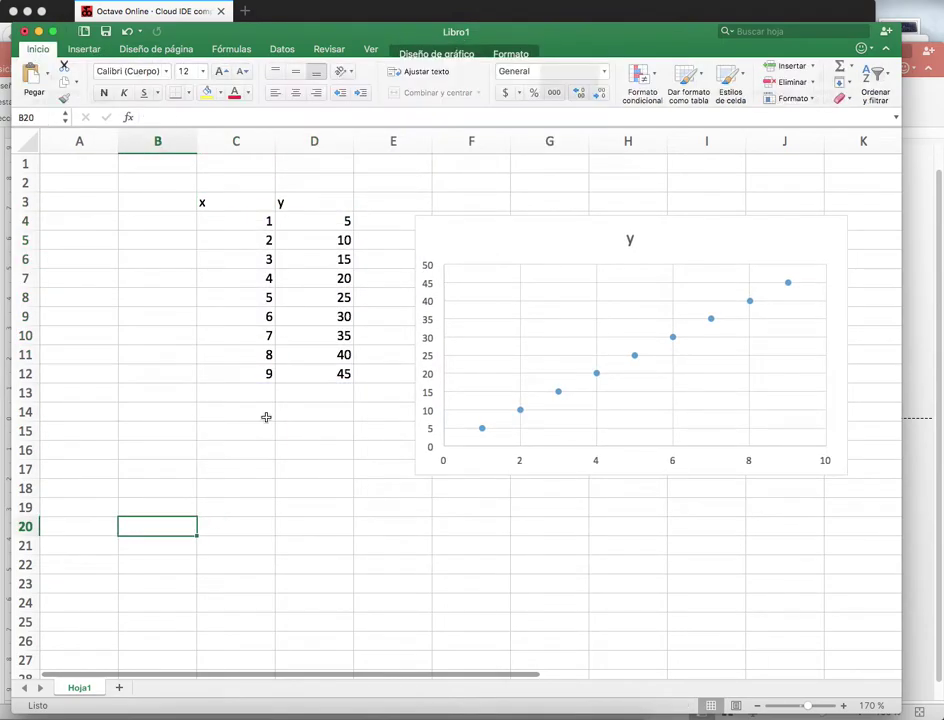
Change the y formula in D4 to =2+C4*5 and fill it down to D12
{"action": "double_click", "coordinate": [326, 218]}
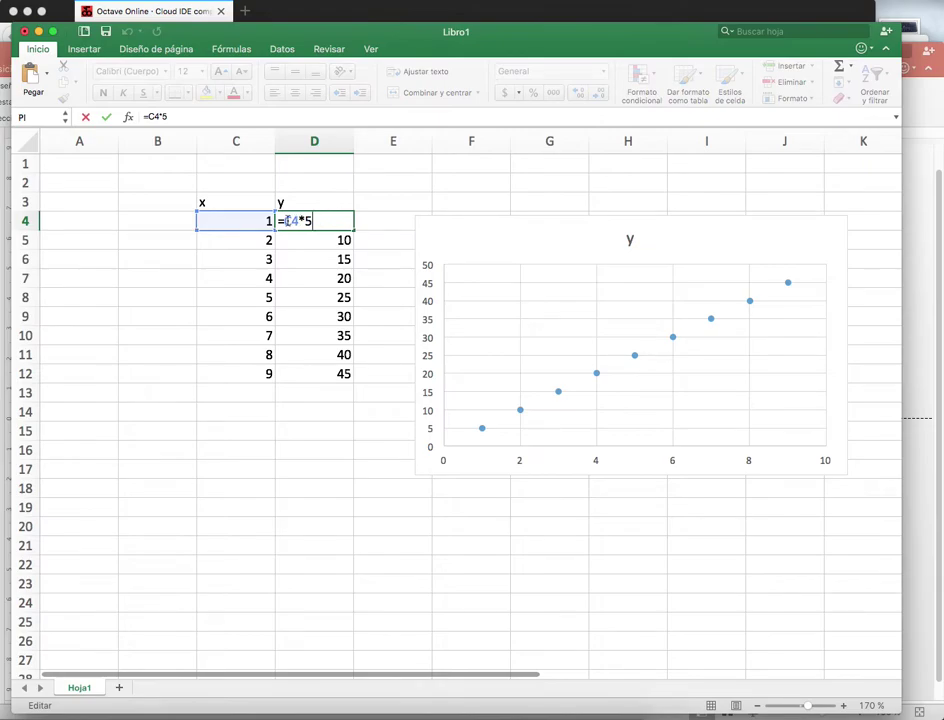
{"action": "type", "text": "2+"}
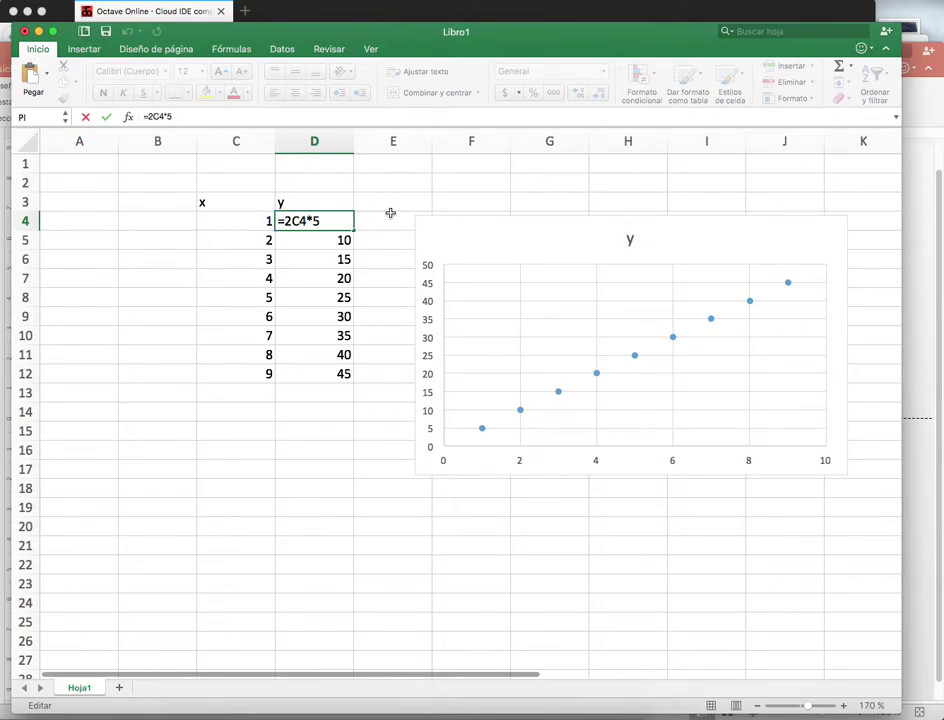
{"action": "key", "text": "Return"}
{"action": "left_click", "coordinate": [343, 220]}
{"action": "left_click_drag", "start_coordinate": [353, 230], "coordinate": [350, 384]}
{"action": "left_click", "coordinate": [311, 426]}
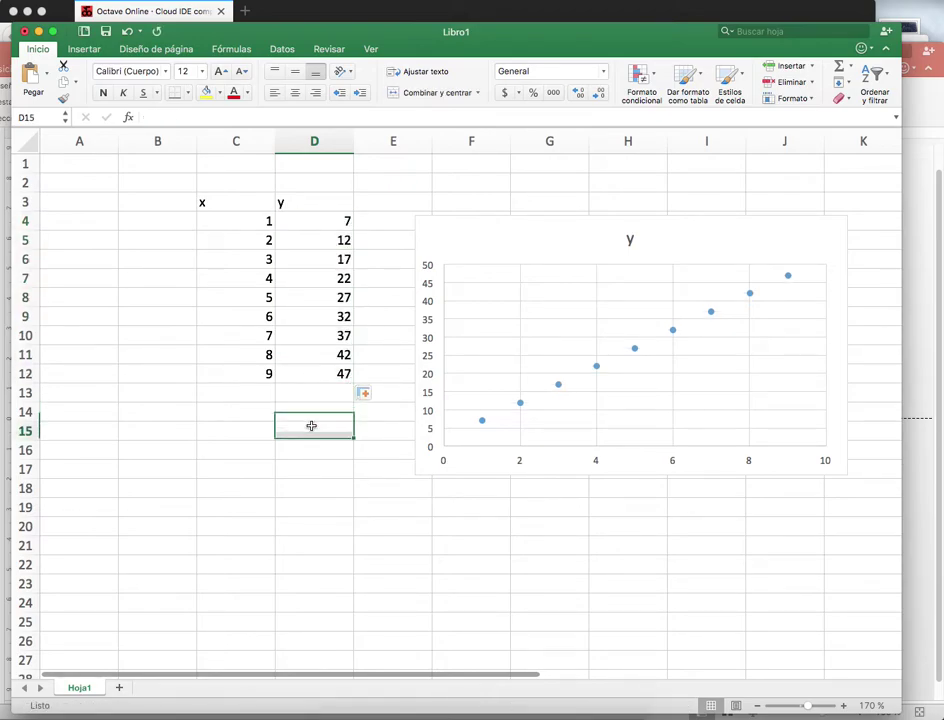
Change the y formula in D4 to the quadratic =-20+5*C4^2 and fill it down to D12
{"action": "double_click", "coordinate": [312, 220]}
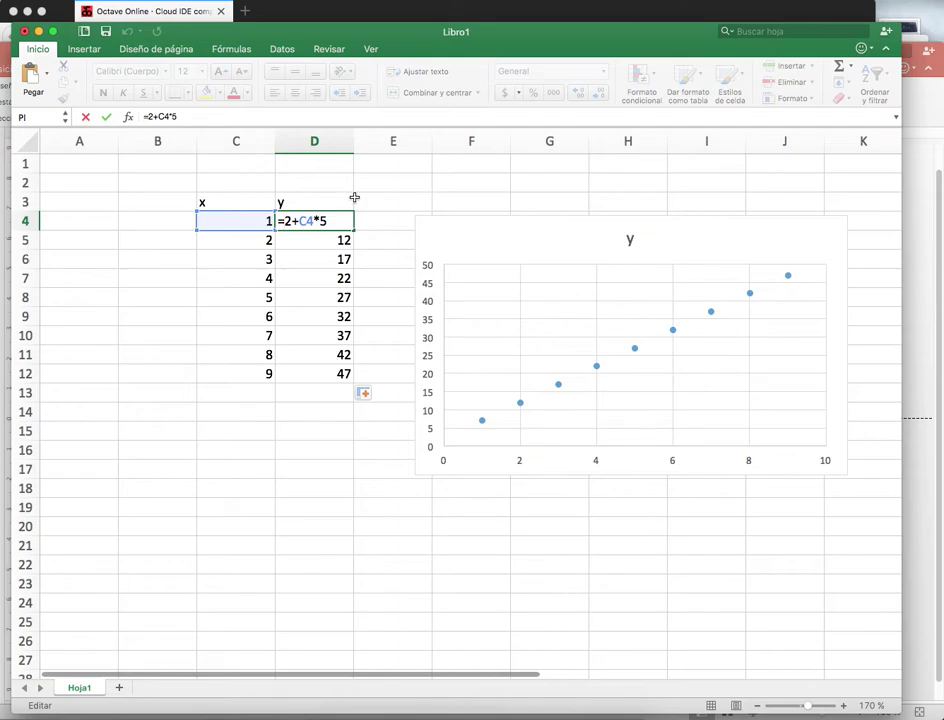
{"action": "type", "text": "-2"}
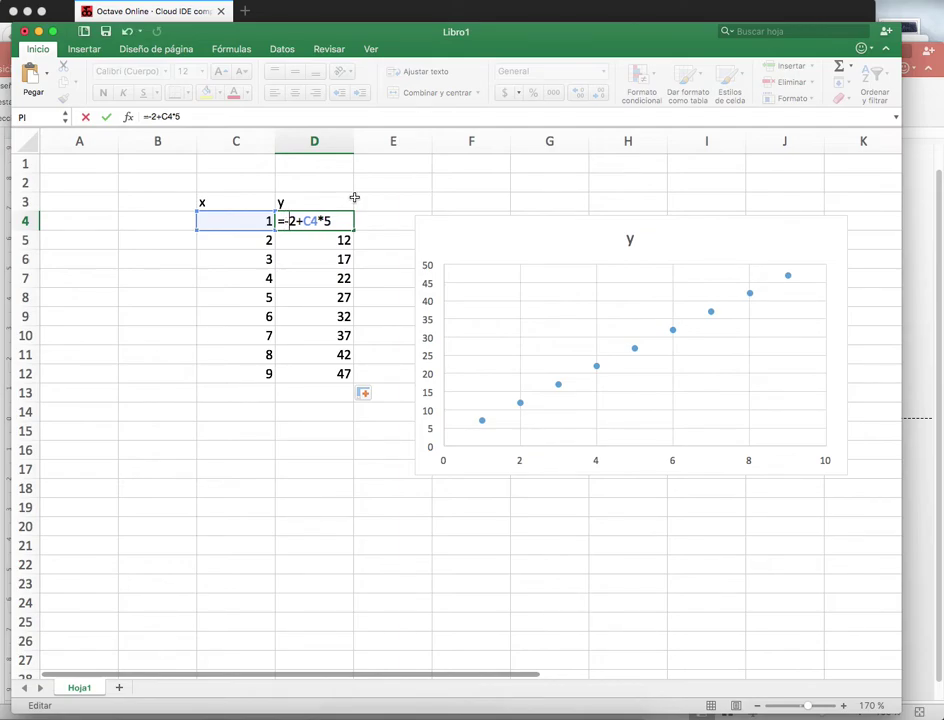
{"action": "type", "text": "0"}
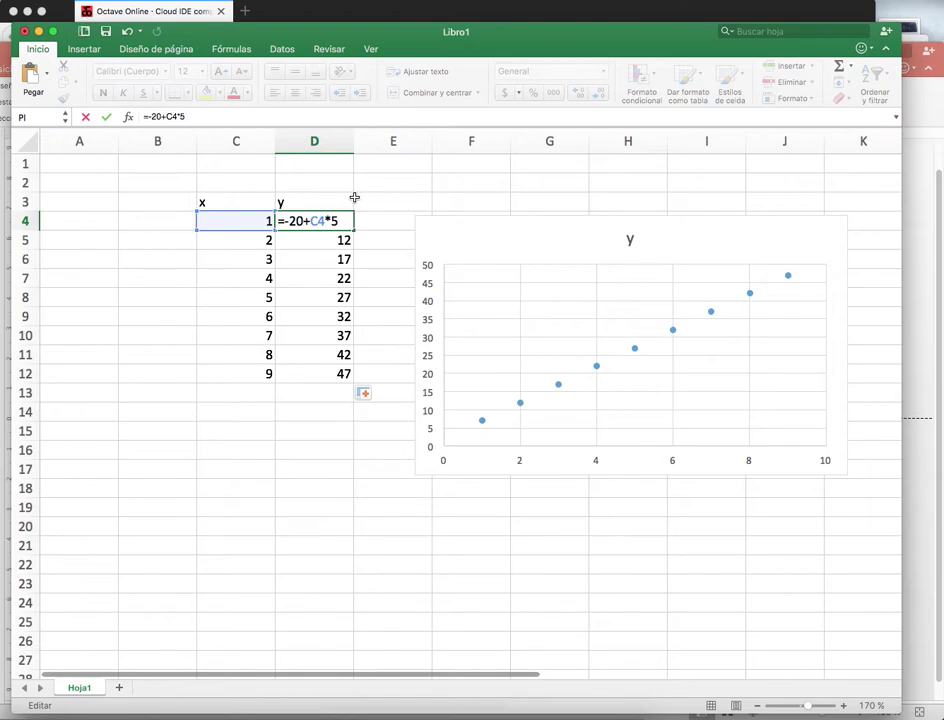
{"action": "key", "text": "BackSpace"}
{"action": "key", "text": "BackSpace"}
{"action": "type", "text": "5*C4^2"}
{"action": "key", "text": "Return"}
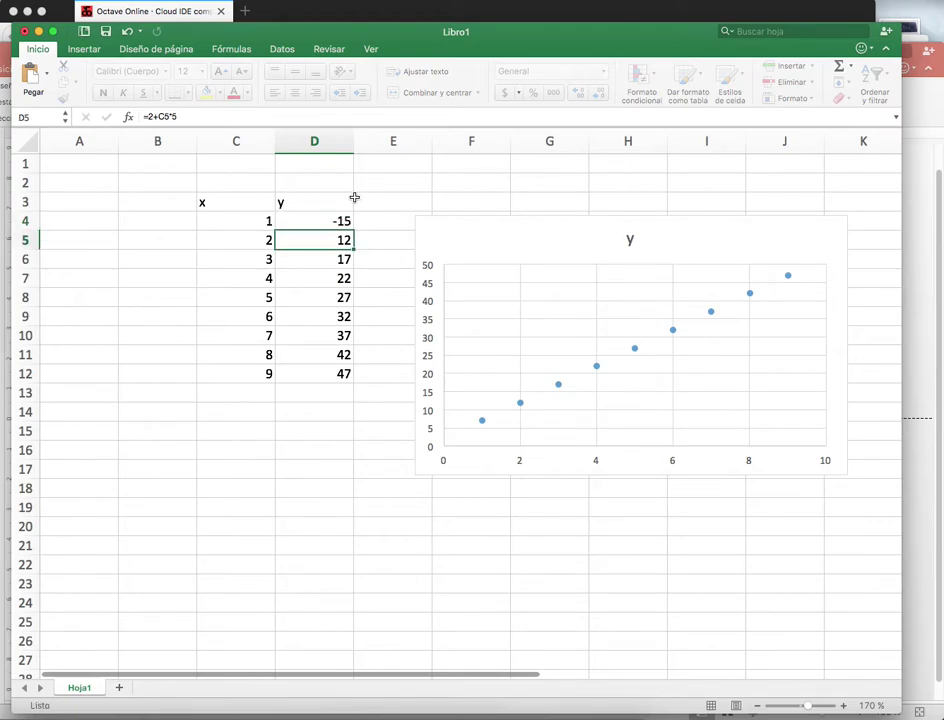
{"action": "left_click", "coordinate": [338, 219]}
{"action": "left_click_drag", "start_coordinate": [353, 229], "coordinate": [340, 383]}
{"action": "left_click", "coordinate": [288, 425]}
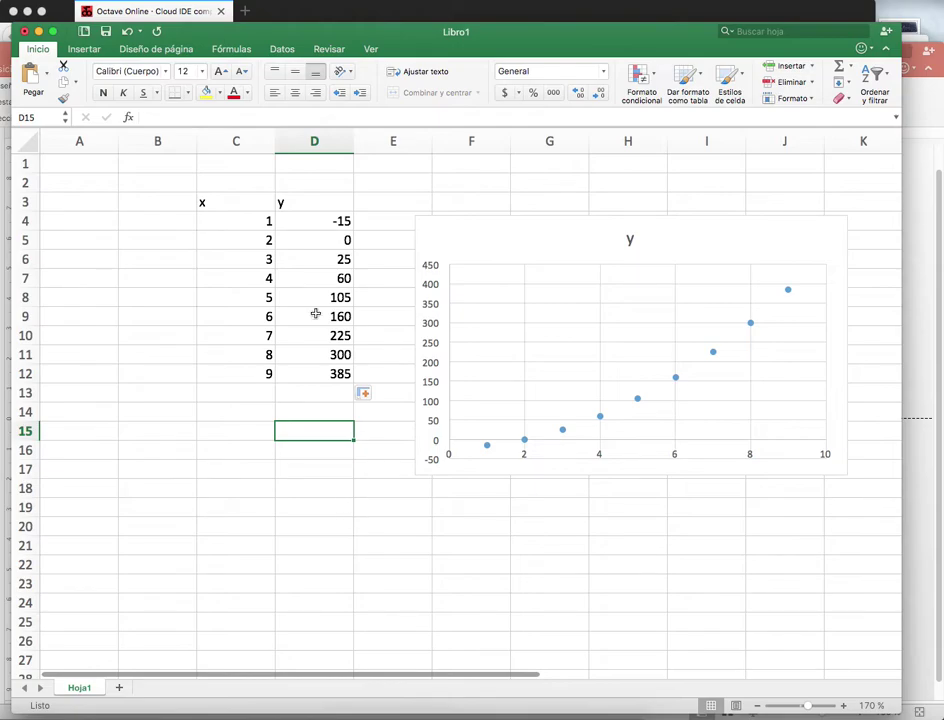
Try the dotted power formula =-20+5*C4.^2 in D4
{"action": "double_click", "coordinate": [304, 221]}
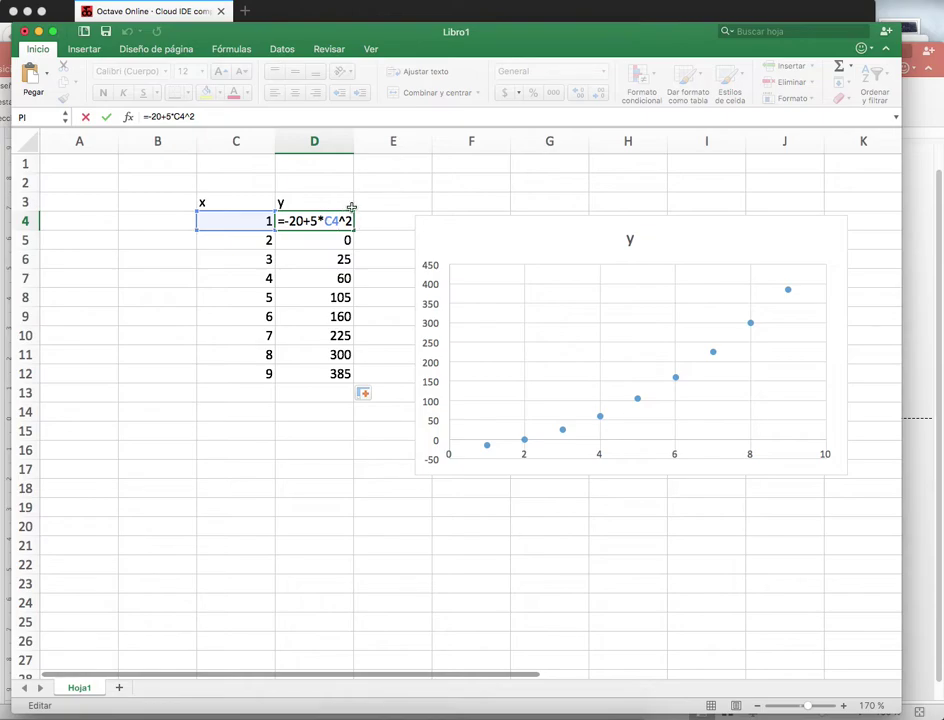
{"action": "type", "text": "."}
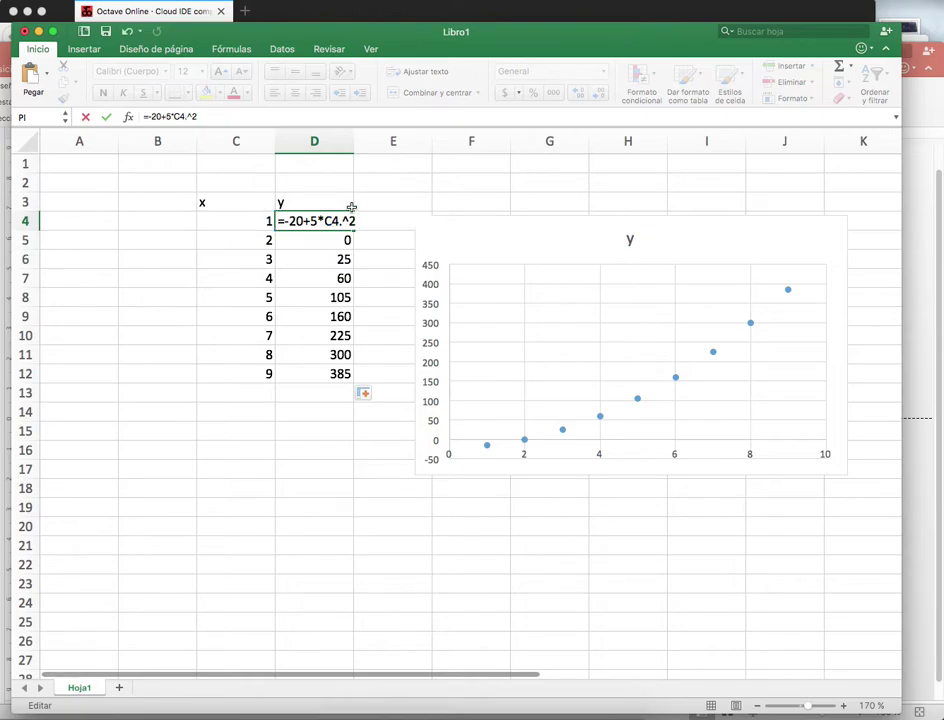
{"action": "key", "text": "Return"}
{"action": "left_click", "coordinate": [345, 218]}
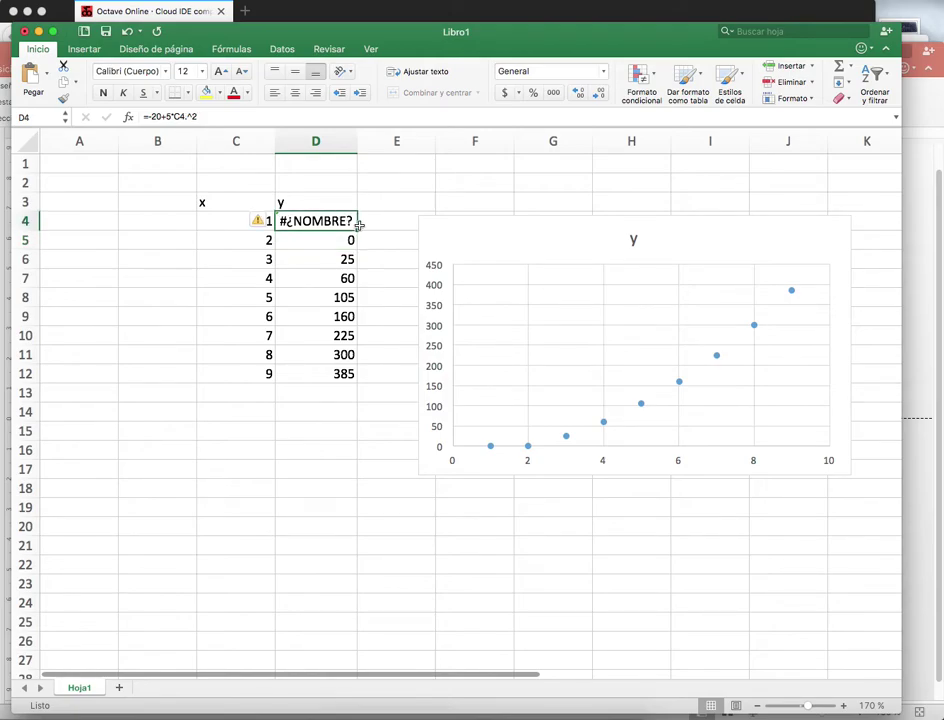
Restore the formula in D4 by filling the one from D5 upward
{"action": "left_click", "coordinate": [345, 240]}
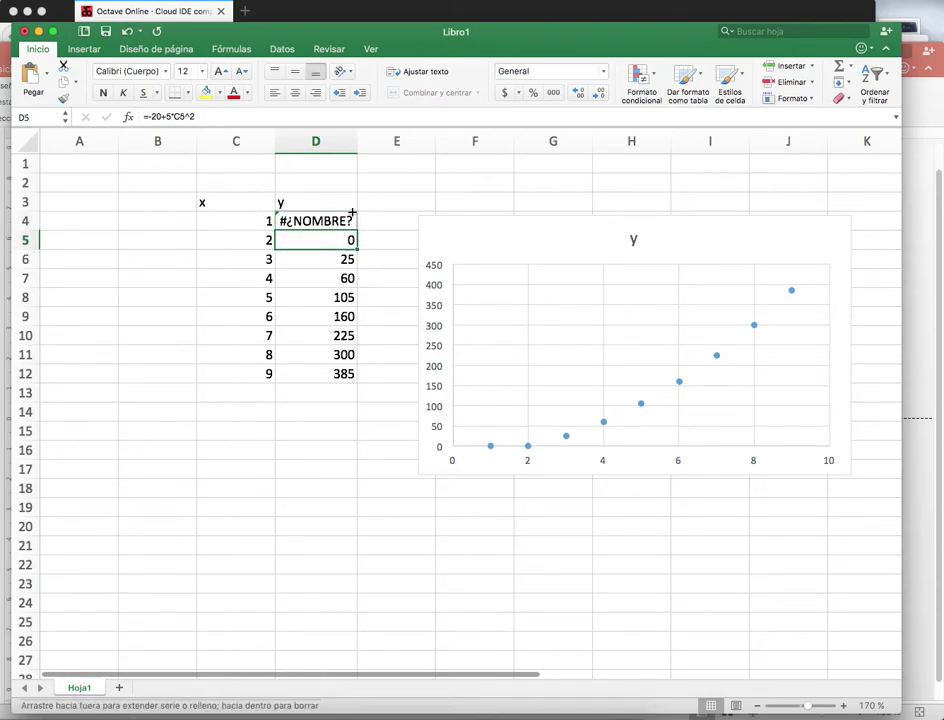
{"action": "left_click_drag", "start_coordinate": [352, 212], "coordinate": [354, 216]}
{"action": "left_click", "coordinate": [375, 221]}
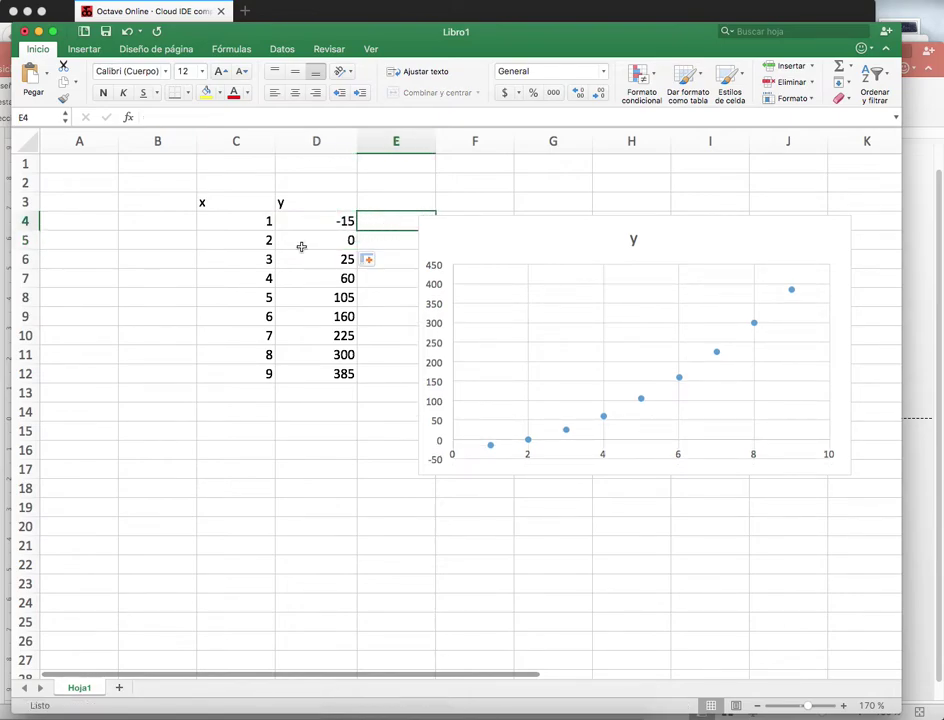
Set the y formula in D4 to =-20+2*C4^2 and fill it down to D12
{"action": "left_click", "coordinate": [320, 222]}
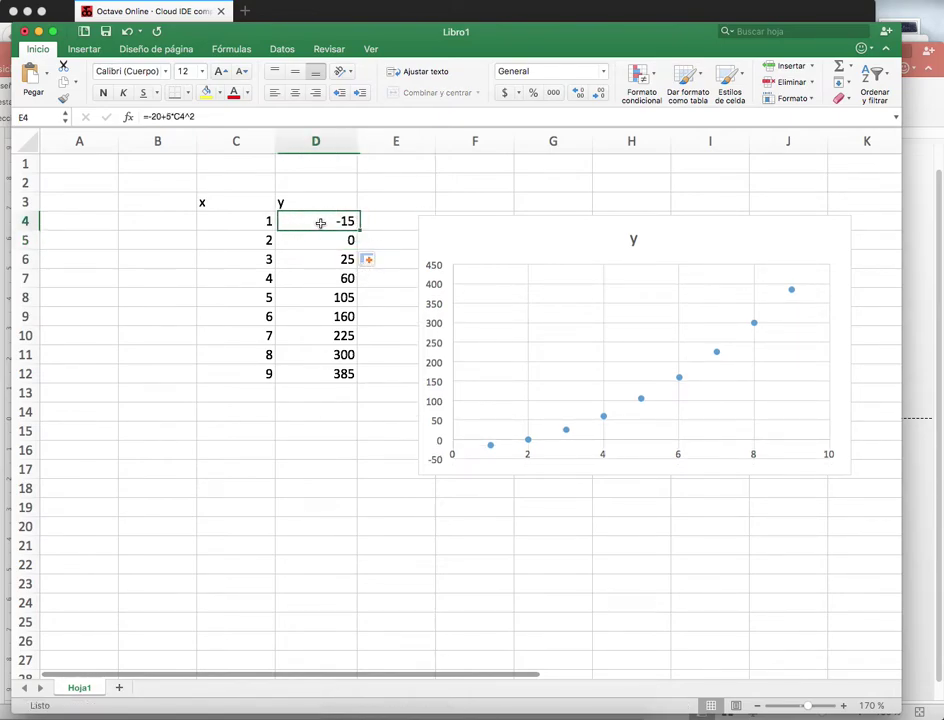
{"action": "double_click", "coordinate": [320, 222]}
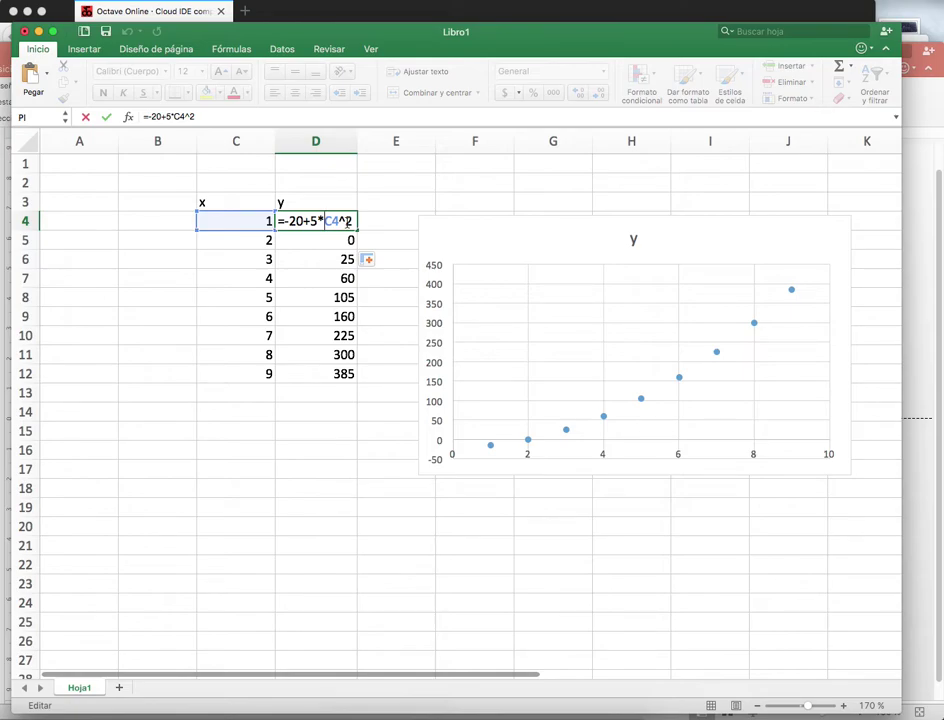
{"action": "key", "text": "BackSpace"}
{"action": "type", "text": "2"}
{"action": "key", "text": "Return"}
{"action": "left_click", "coordinate": [337, 221]}
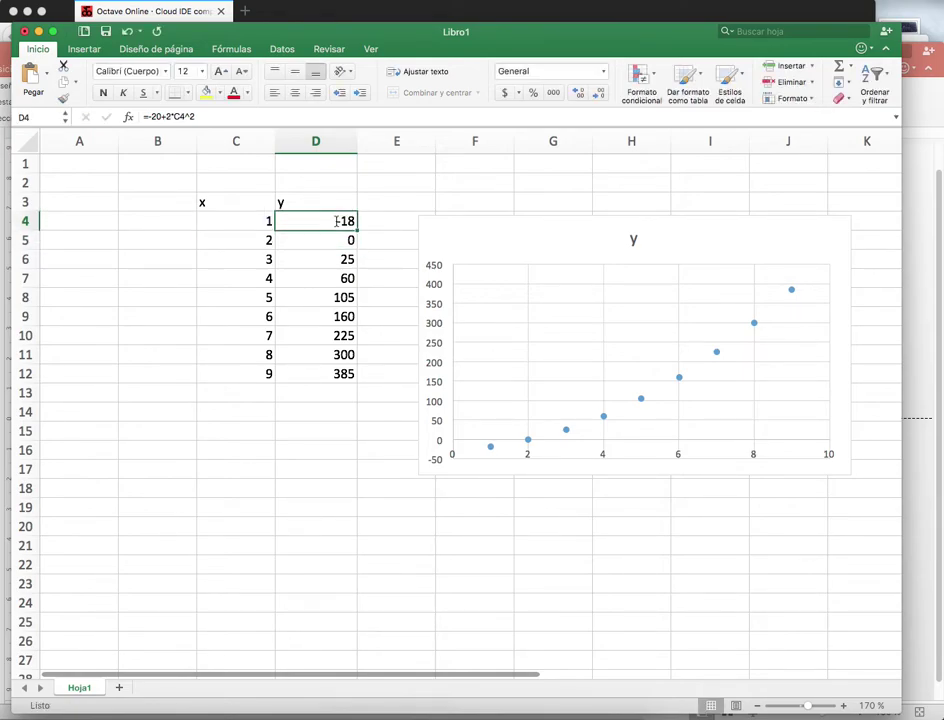
{"action": "left_click_drag", "start_coordinate": [357, 229], "coordinate": [324, 374]}
{"action": "left_click", "coordinate": [303, 427]}
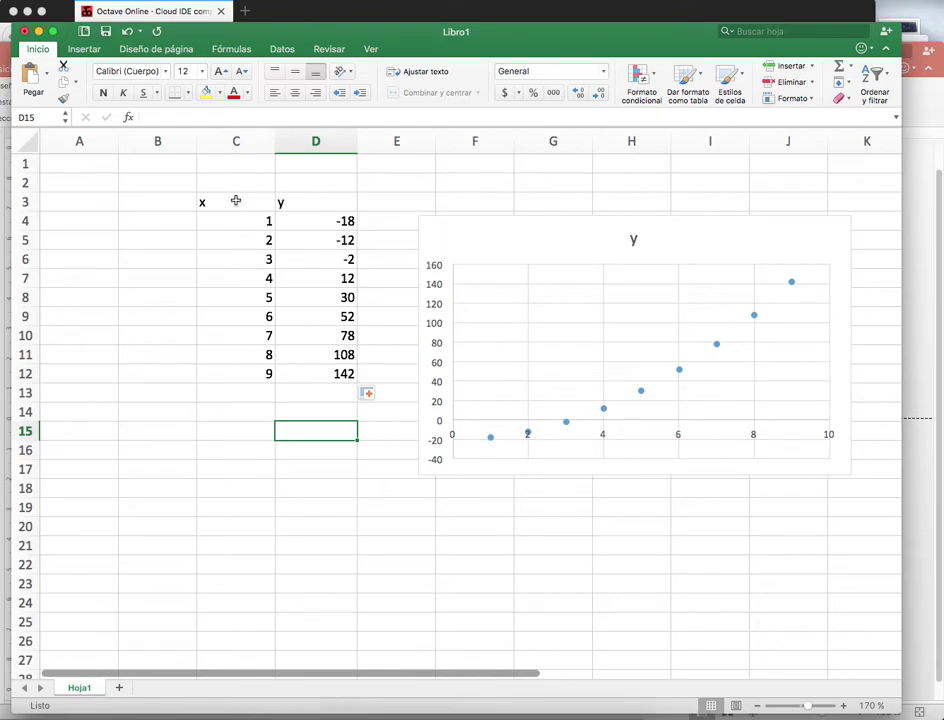
Highlight the x column, the y column, the two headers and the numeric data in C4:D12 in turn
{"action": "left_click", "coordinate": [263, 213]}
{"action": "left_click", "coordinate": [238, 204]}
{"action": "left_click_drag", "start_coordinate": [238, 204], "coordinate": [242, 371]}
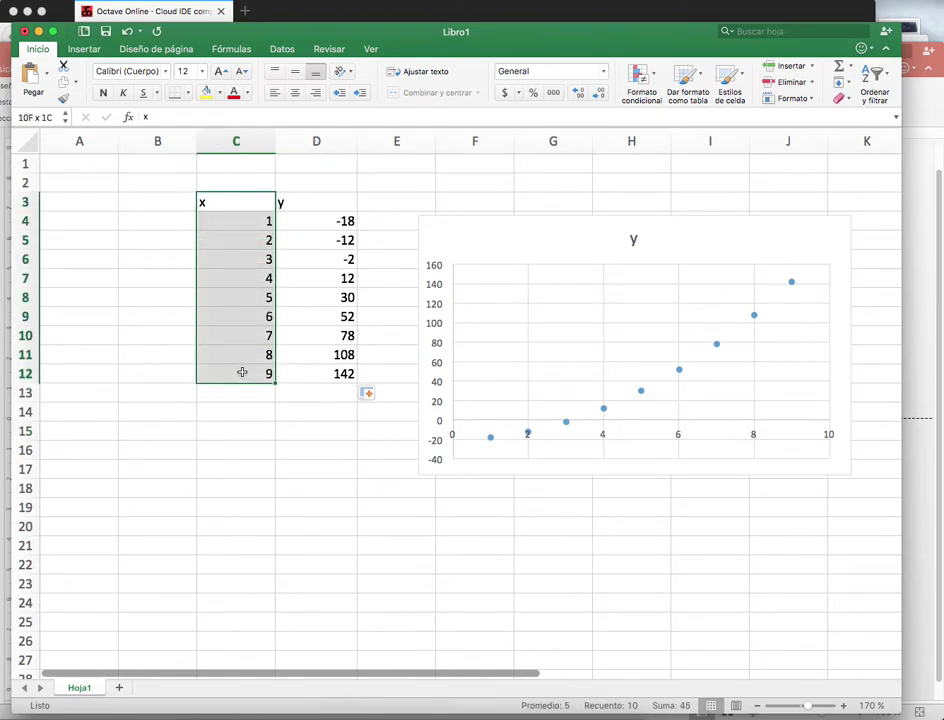
{"action": "left_click_drag", "start_coordinate": [289, 204], "coordinate": [301, 375]}
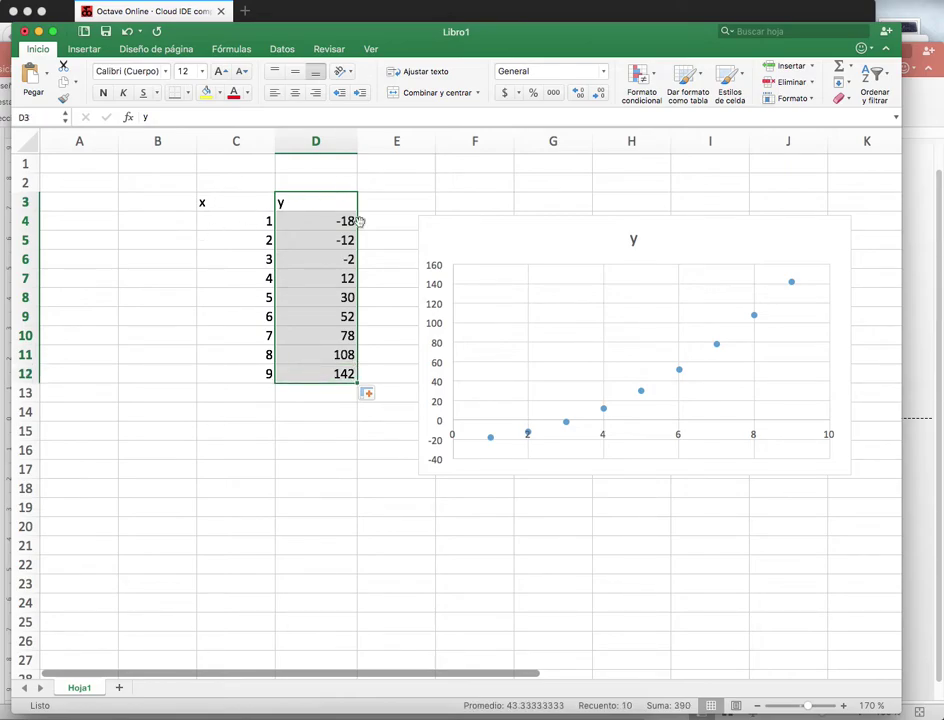
{"action": "left_click_drag", "start_coordinate": [228, 198], "coordinate": [280, 200]}
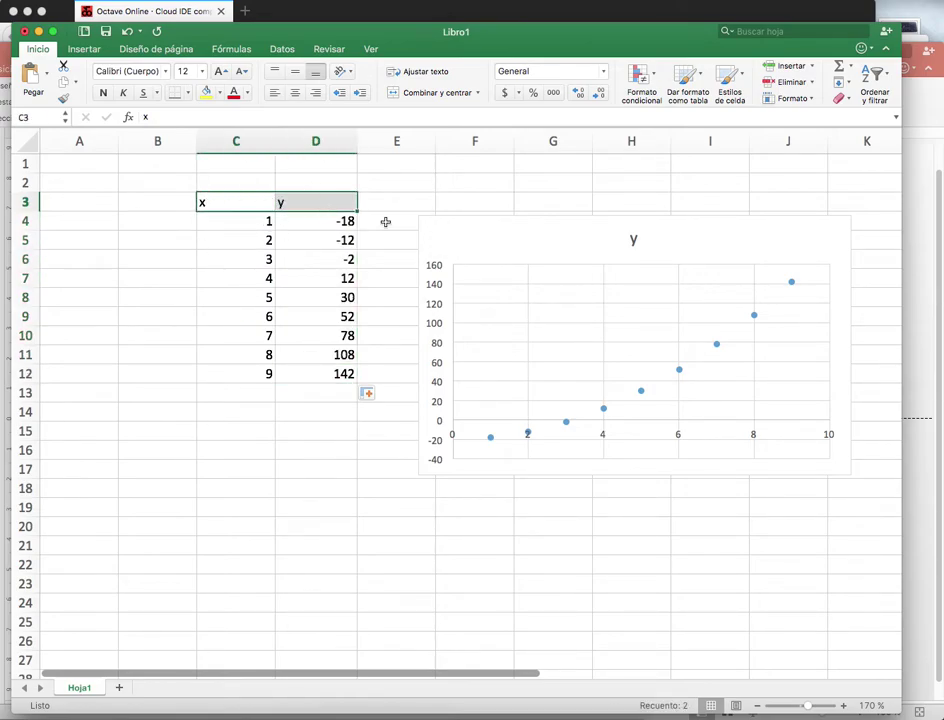
{"action": "left_click", "coordinate": [259, 272]}
{"action": "left_click_drag", "start_coordinate": [255, 217], "coordinate": [307, 381]}
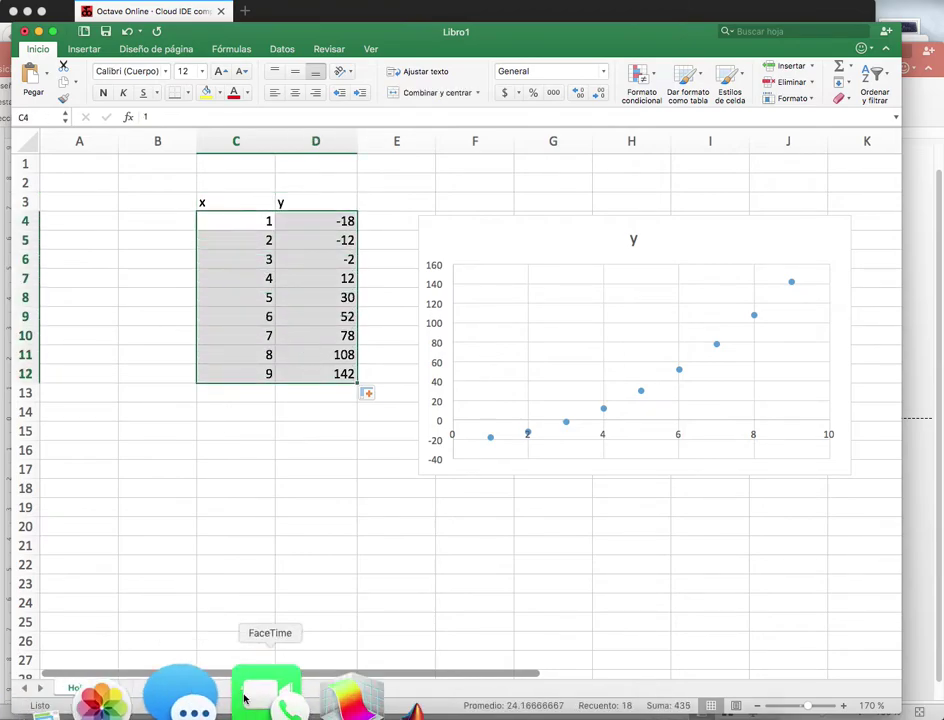
Switch to MATLAB, highlight the linspace(1,12,13) command and its ans output, and select ans in the workspace
{"action": "left_click", "coordinate": [286, 699]}
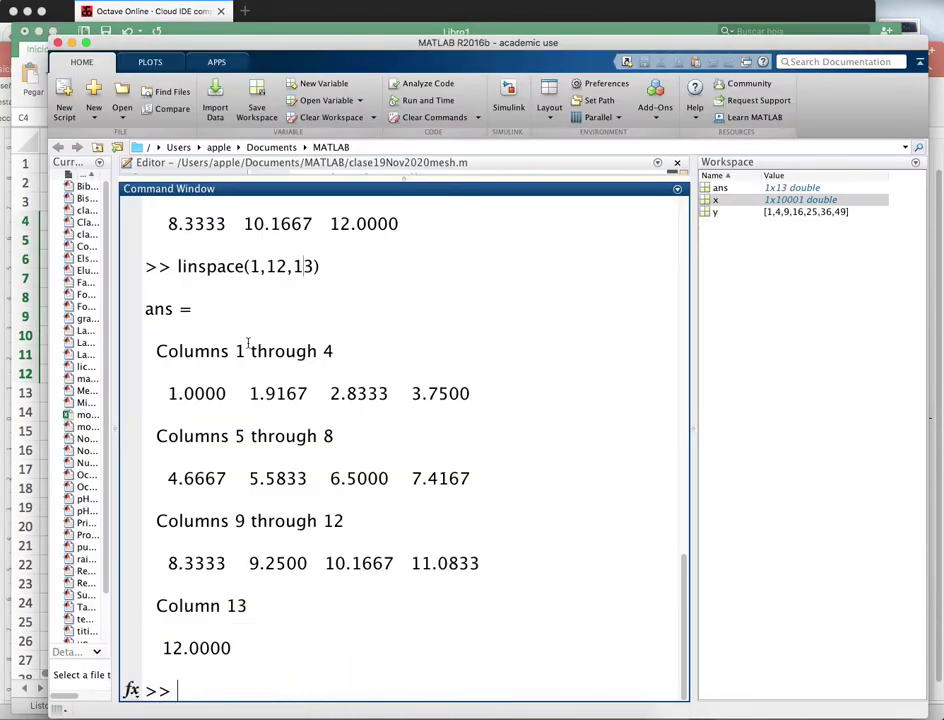
{"action": "left_click_drag", "start_coordinate": [177, 266], "coordinate": [336, 266]}
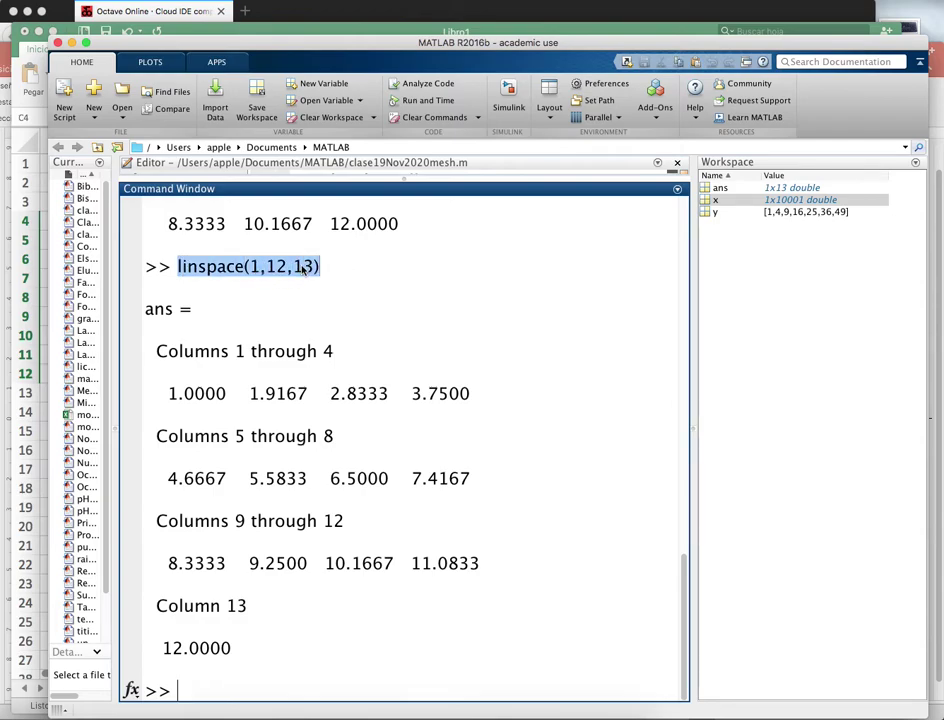
{"action": "left_click", "coordinate": [216, 266]}
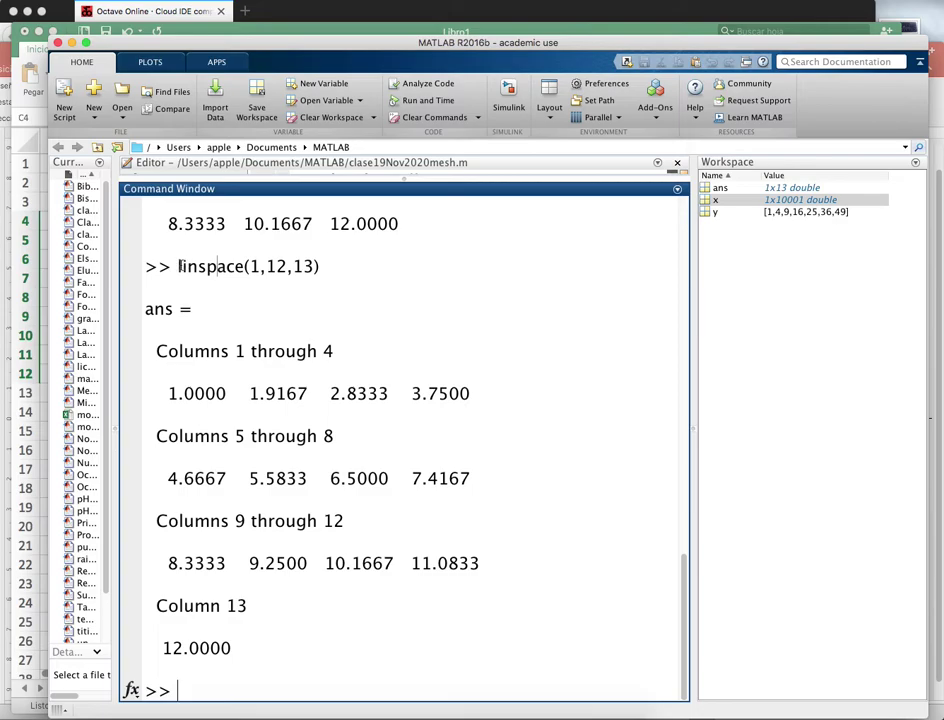
{"action": "left_click_drag", "start_coordinate": [177, 266], "coordinate": [345, 269]}
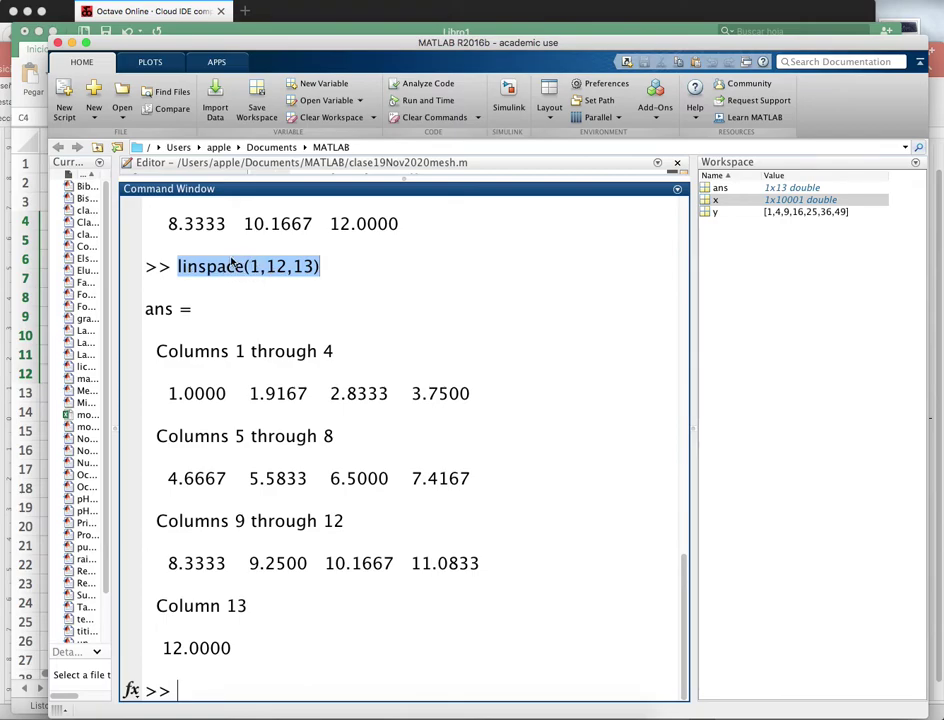
{"action": "left_click_drag", "start_coordinate": [186, 311], "coordinate": [146, 312]}
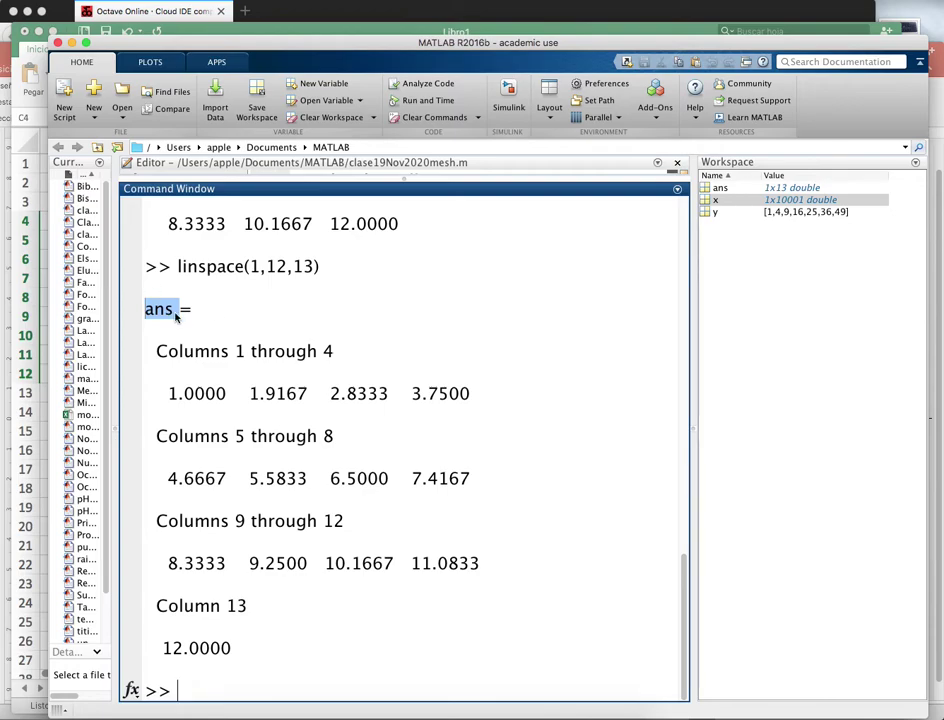
{"action": "left_click", "coordinate": [740, 190]}
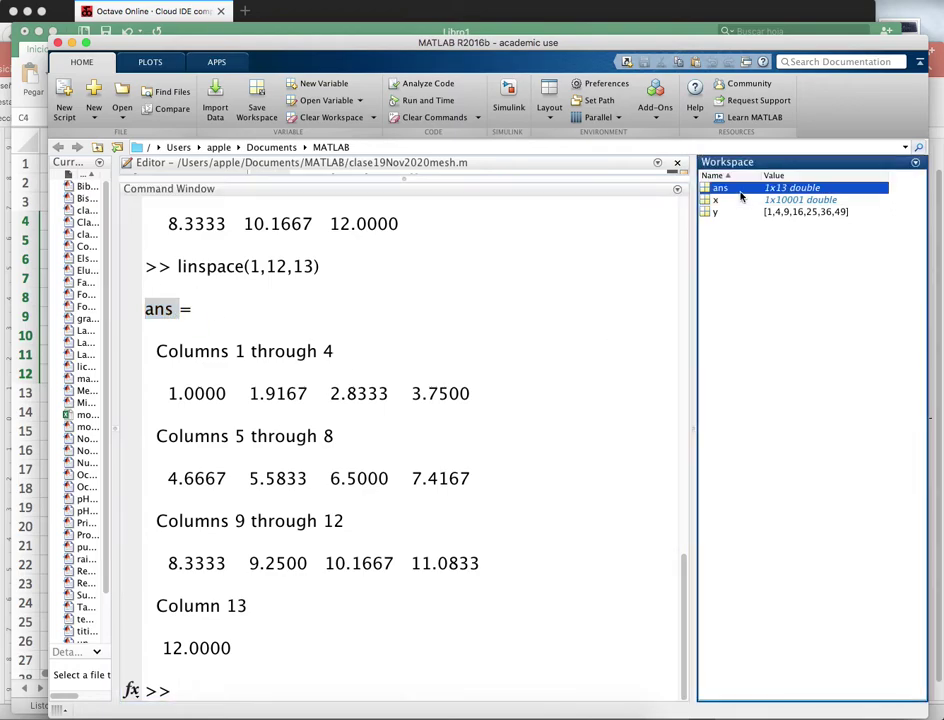
Switch to Octave Online and run z=linspace(1,100,1)
{"action": "mouse_move", "coordinate": [70, 712]}
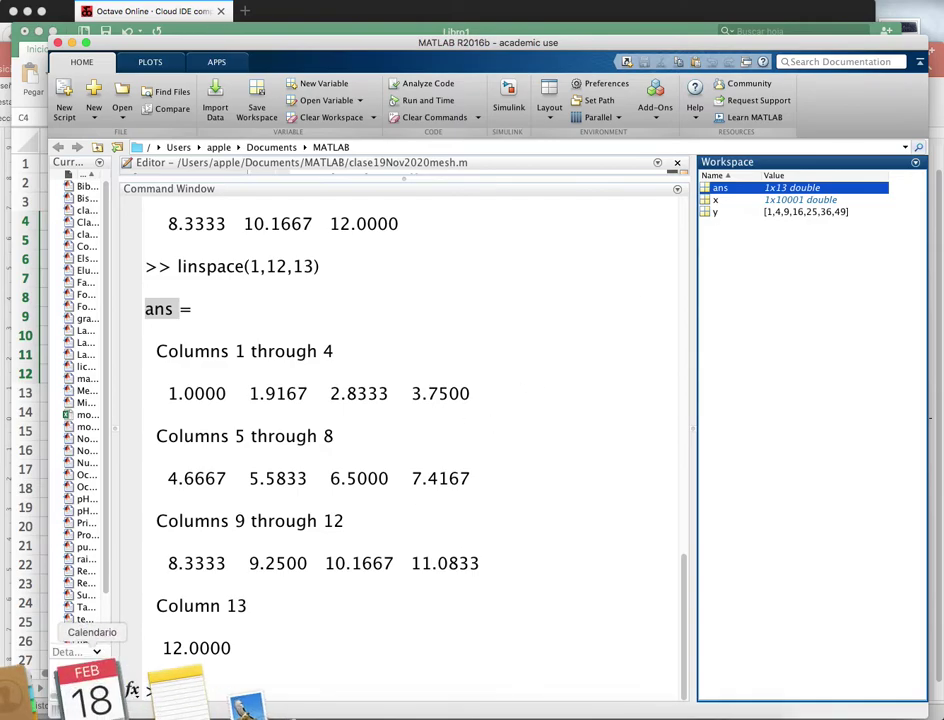
{"action": "left_click", "coordinate": [142, 705]}
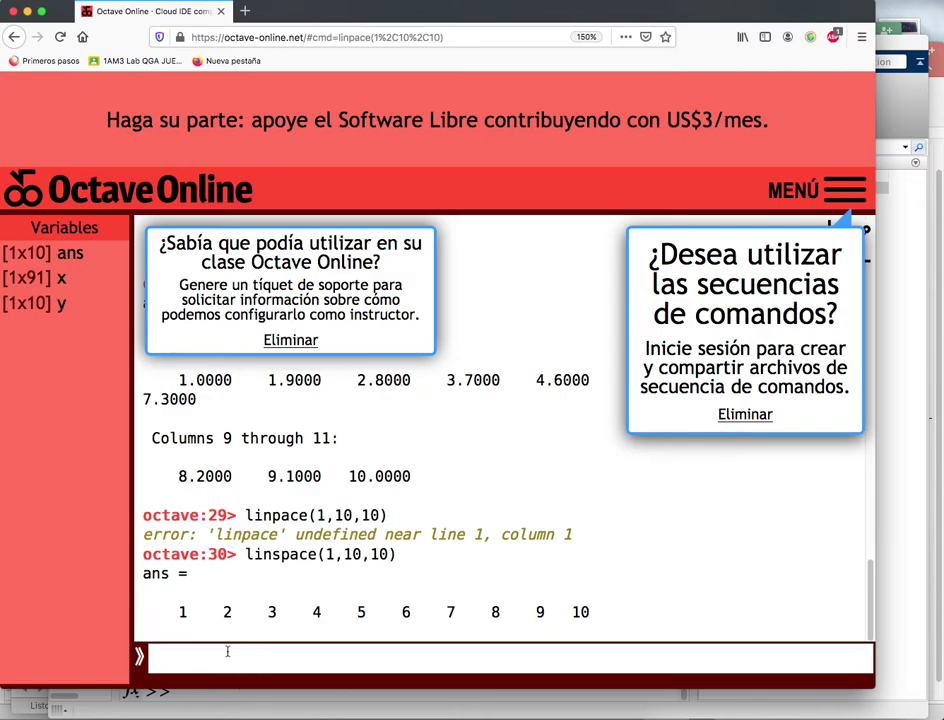
{"action": "type", "text": "z=linspace"}
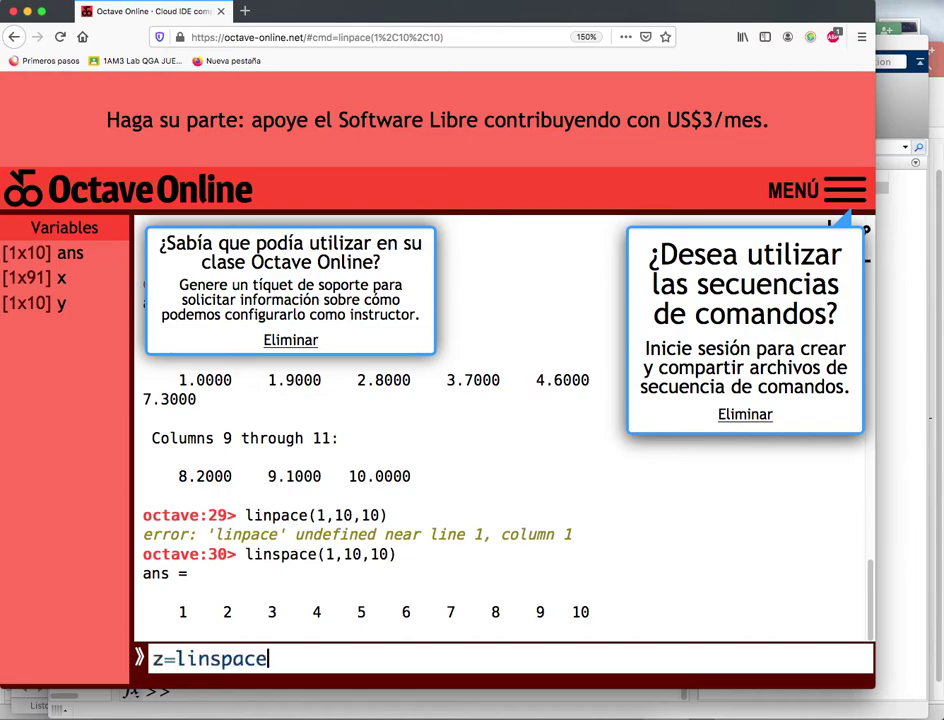
{"action": "type", "text": "(1"}
{"action": "type", "text": ",100"}
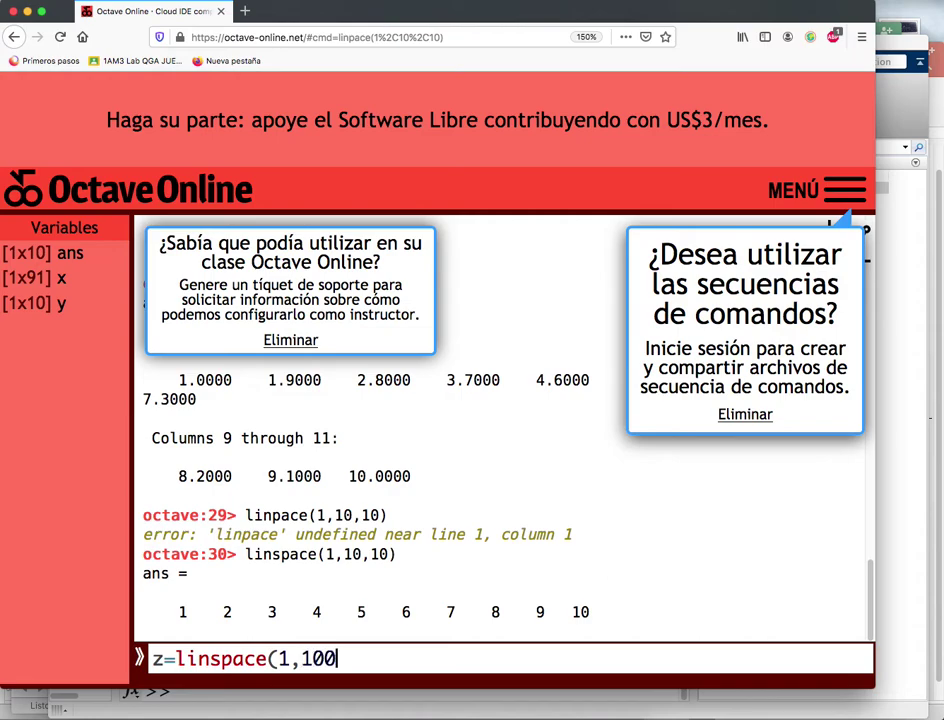
{"action": "type", "text": ")"}
{"action": "key", "text": "Return"}
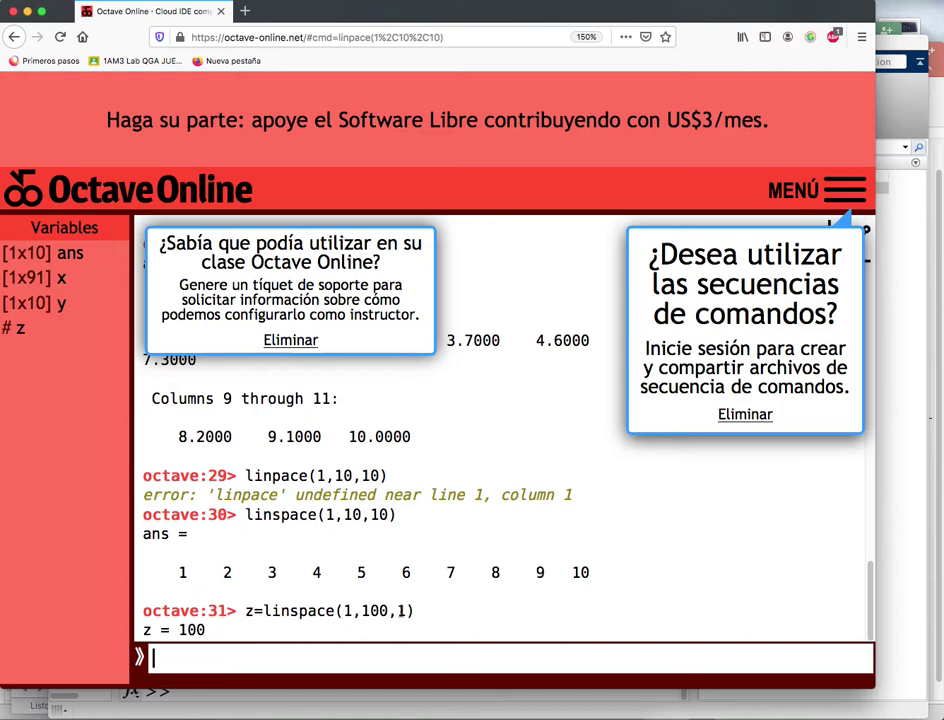
Copy the z=linspace(1,100,1) command back to the prompt and run it with 101 points as z=linspace(1,100,101)
{"action": "left_click_drag", "start_coordinate": [414, 611], "coordinate": [244, 611]}
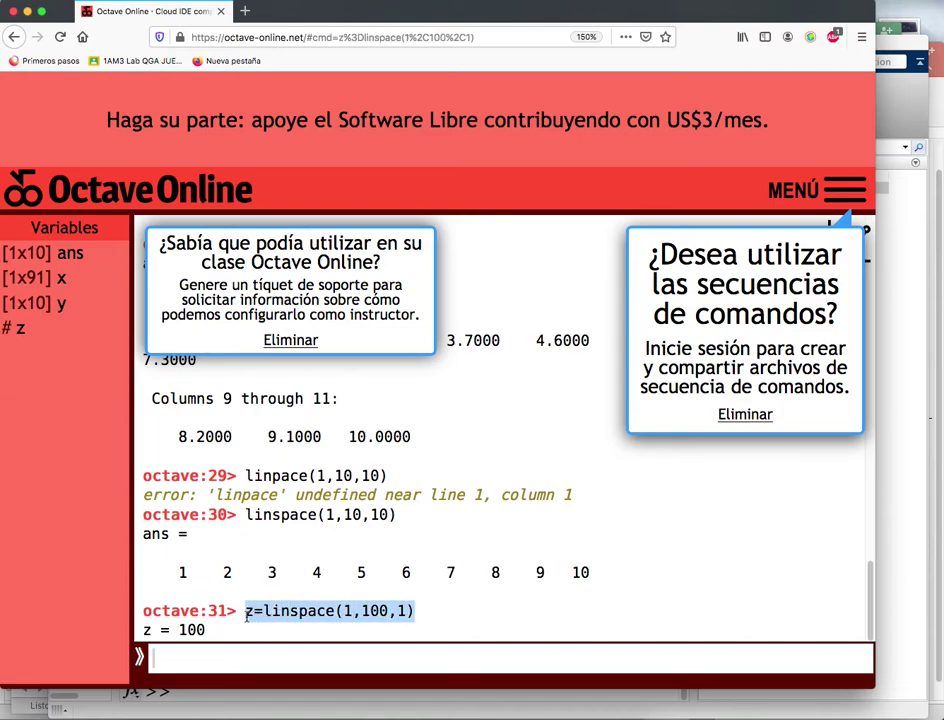
{"action": "right_click", "coordinate": [258, 613]}
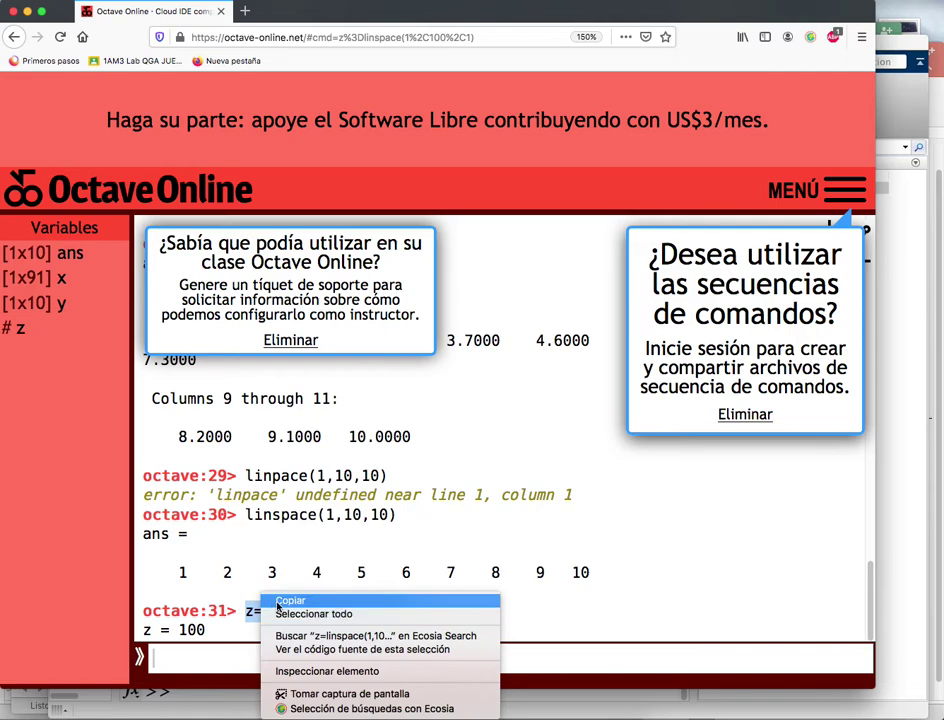
{"action": "left_click", "coordinate": [285, 600]}
{"action": "right_click", "coordinate": [238, 665]}
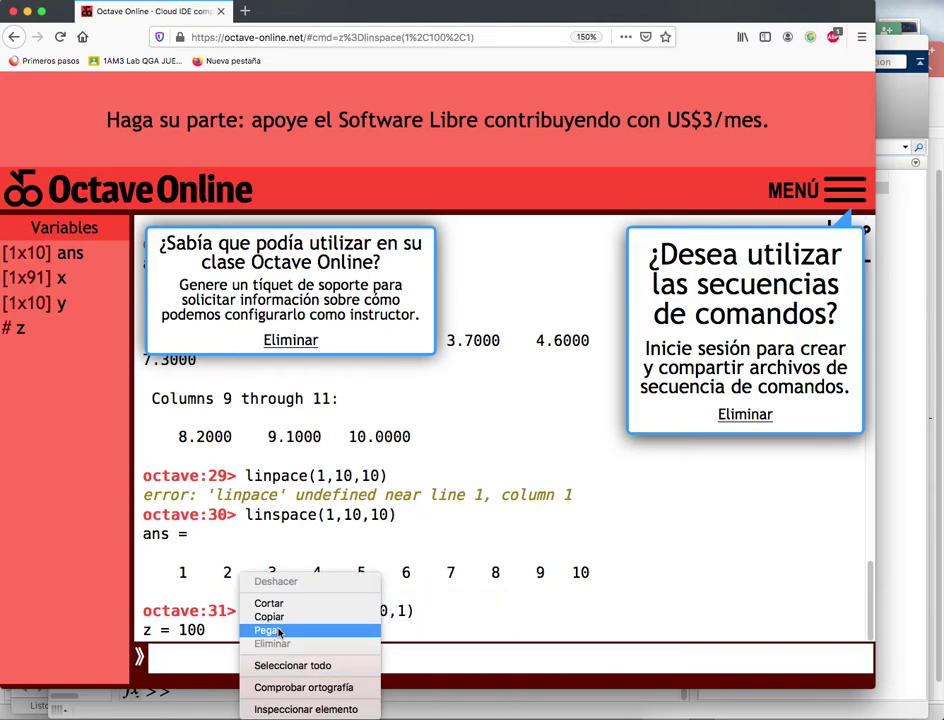
{"action": "left_click", "coordinate": [275, 627]}
{"action": "key", "text": "Left"}
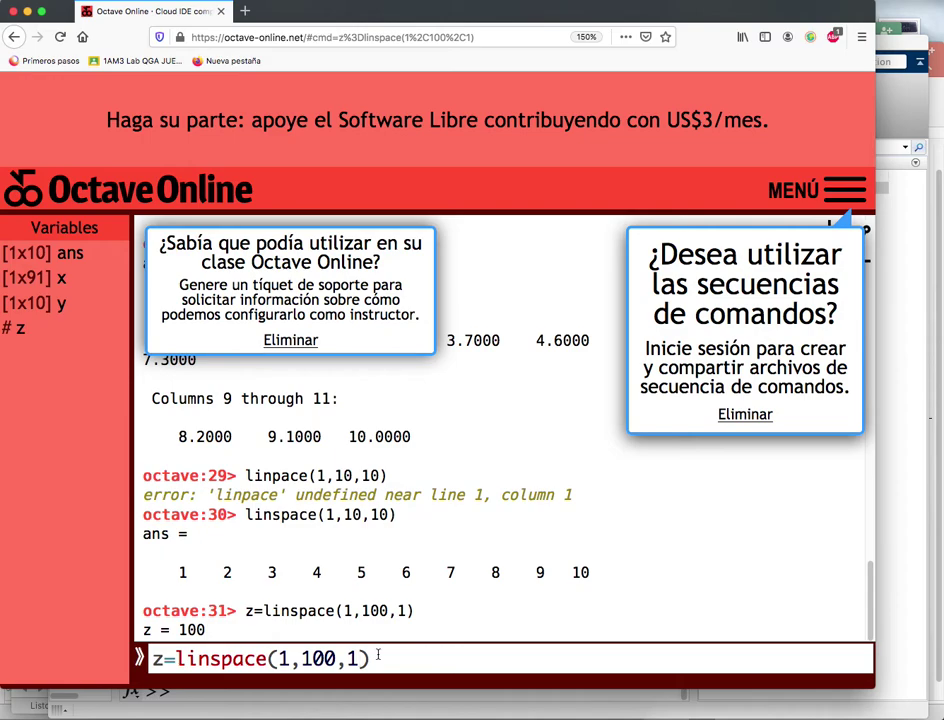
{"action": "type", "text": "01"}
{"action": "key", "text": "Return"}
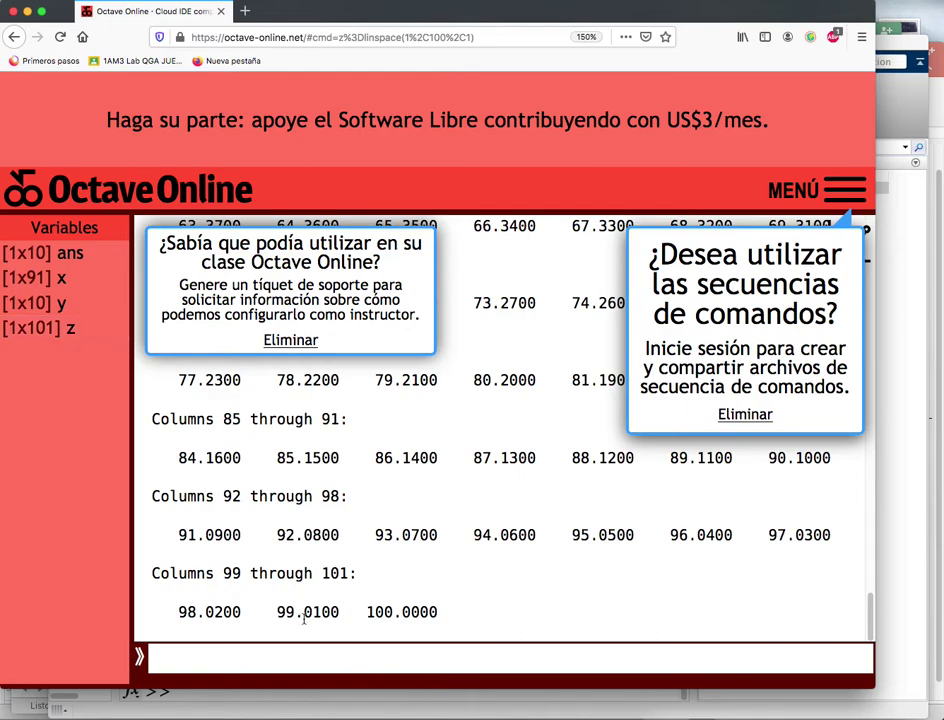
Highlight the last two values of z and look through the rest of its printed output
{"action": "left_click_drag", "start_coordinate": [278, 613], "coordinate": [437, 613]}
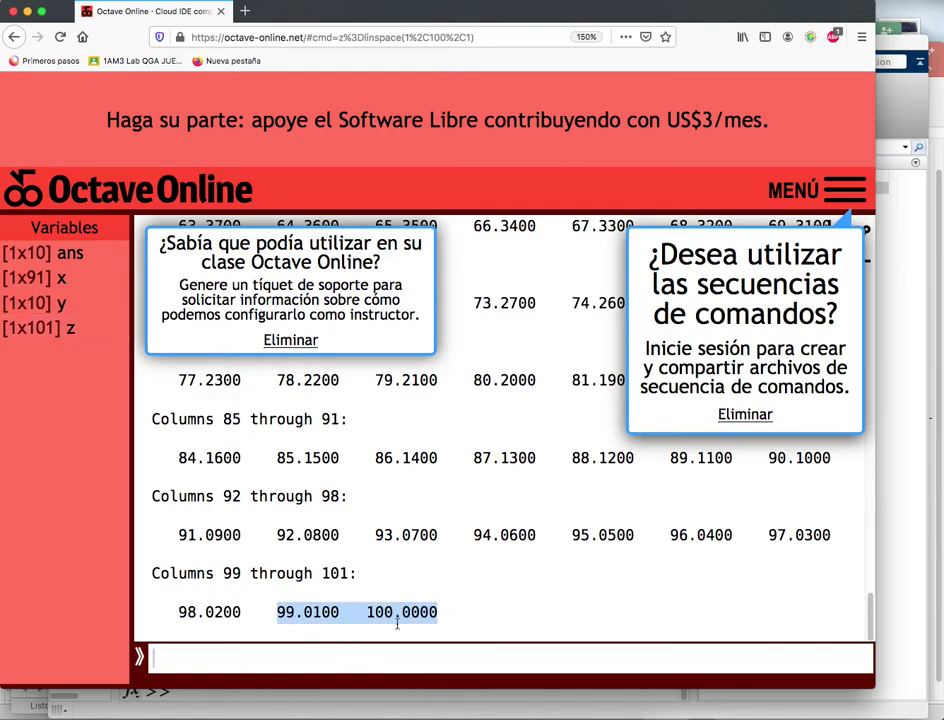
{"action": "scroll", "coordinate": [289, 500], "scroll_direction": "up", "scroll_amount": 5}
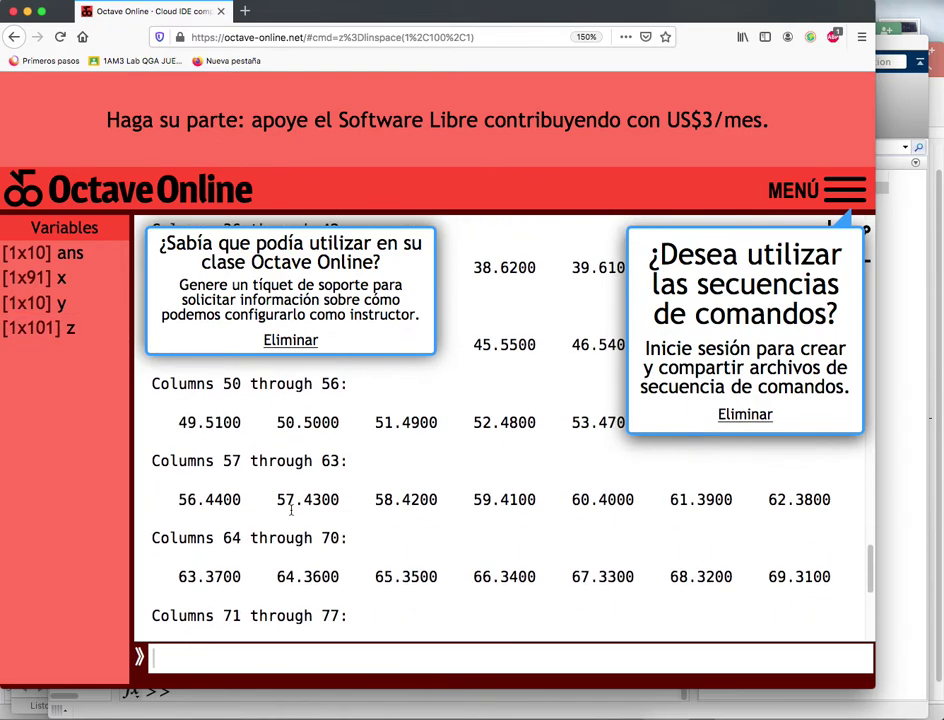
{"action": "scroll", "coordinate": [362, 505], "scroll_direction": "up", "scroll_amount": 3}
{"action": "scroll", "coordinate": [362, 544], "scroll_direction": "down", "scroll_amount": 10}
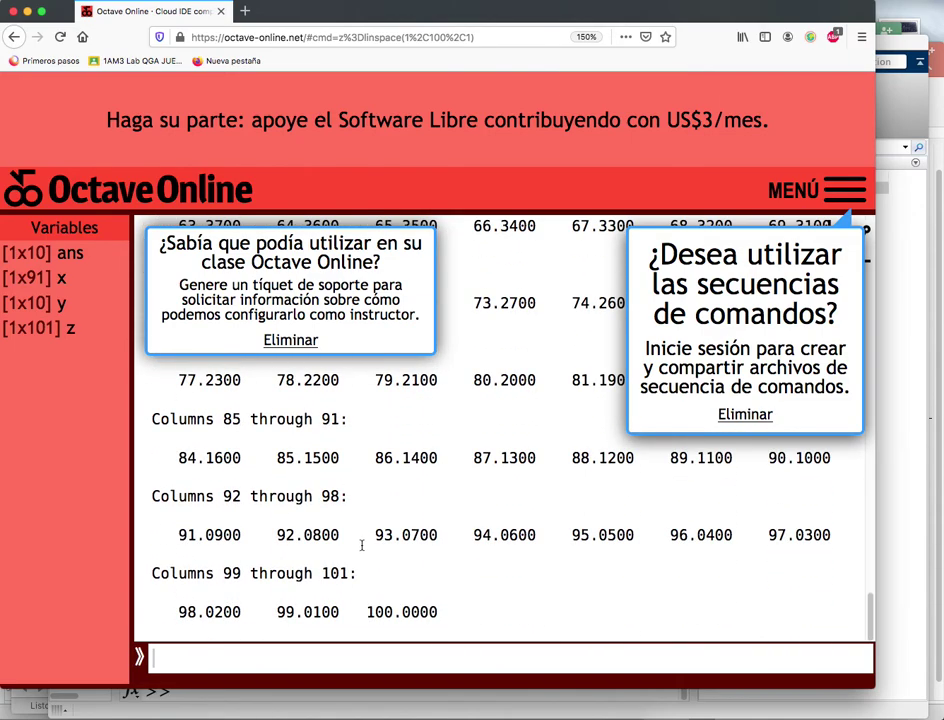
{"action": "scroll", "coordinate": [273, 560], "scroll_direction": "up", "scroll_amount": 6}
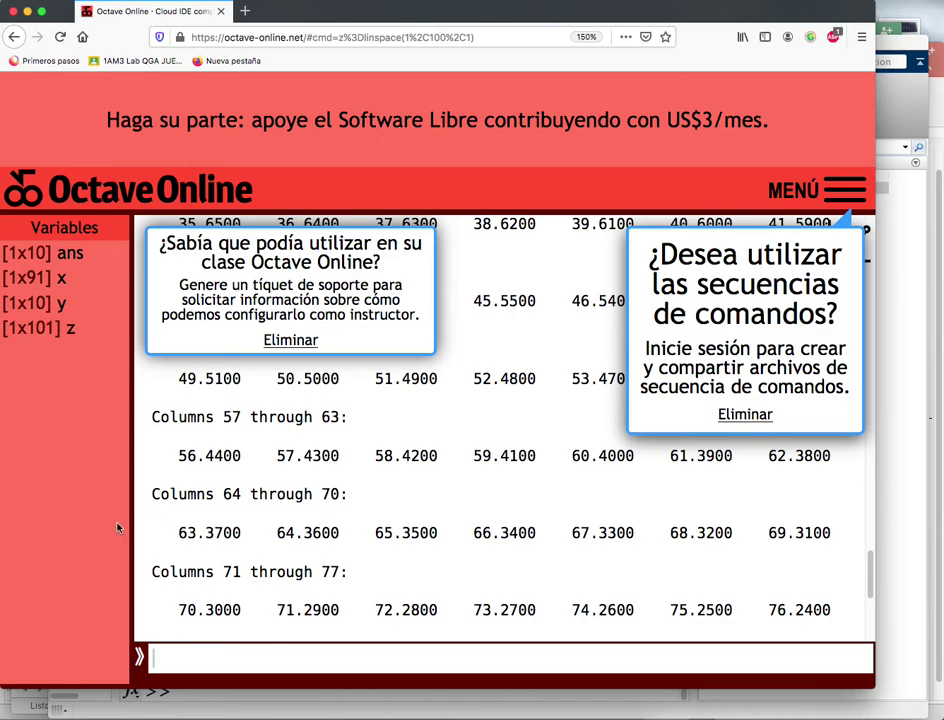
Switch to MATLAB and try to create z with the command z=linspace(1:10:11)
{"action": "mouse_move", "coordinate": [28, 695]}
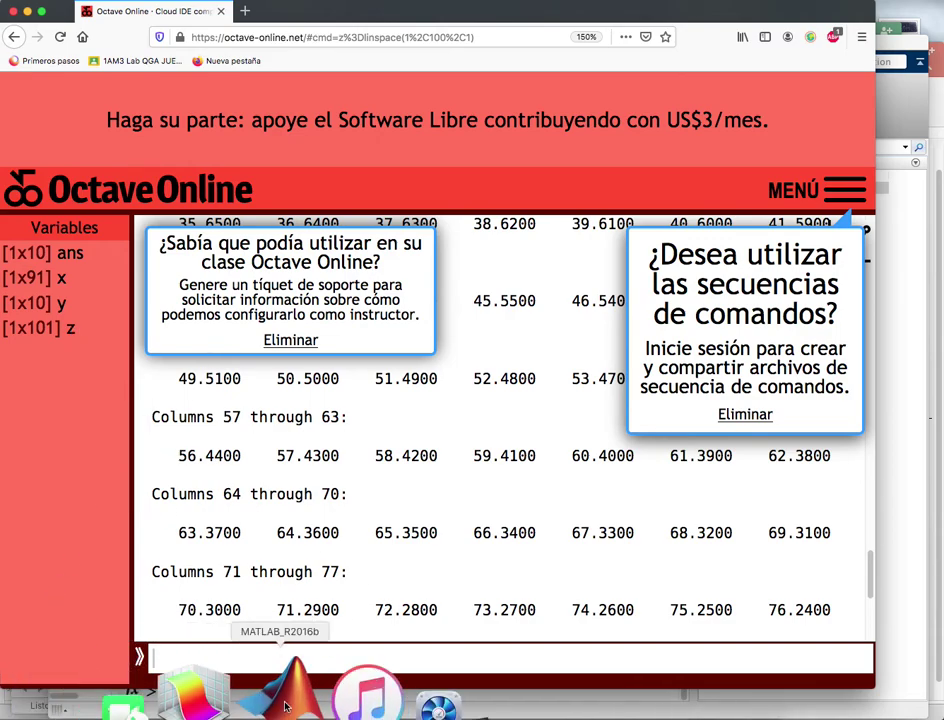
{"action": "left_click", "coordinate": [268, 690]}
{"action": "left_click", "coordinate": [264, 687]}
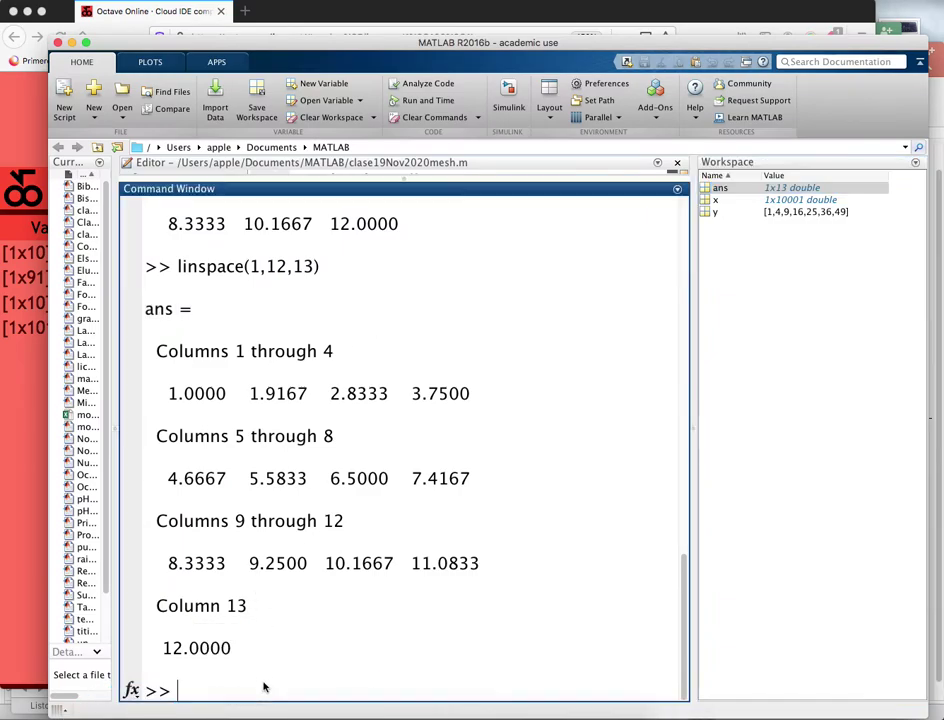
{"action": "type", "text": "z=line"}
{"action": "key", "text": "BackSpace"}
{"action": "type", "text": "space"}
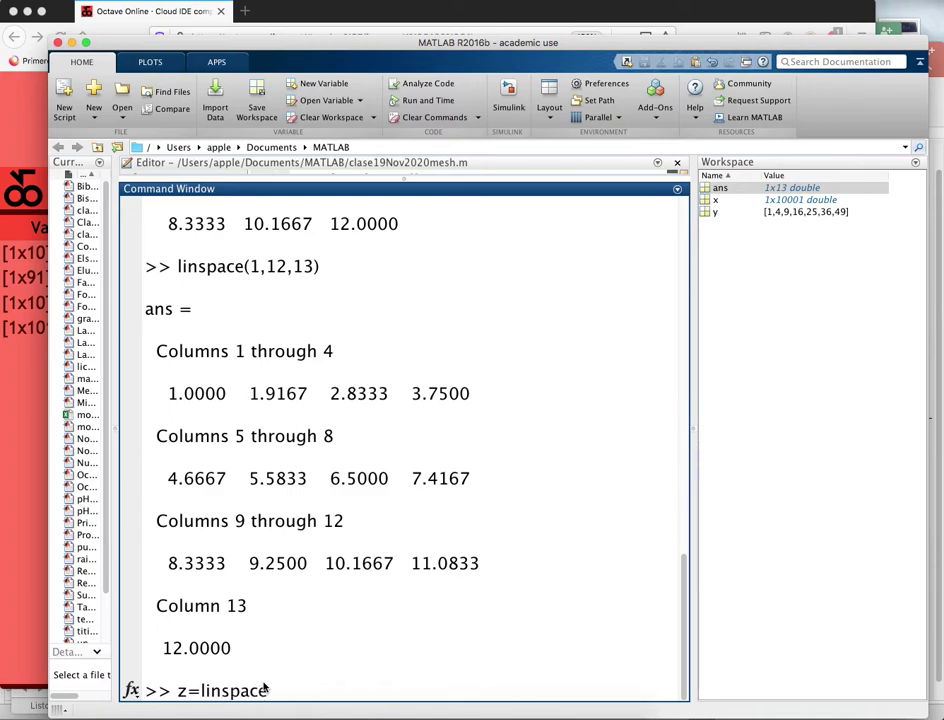
{"action": "type", "text": "(1"}
{"action": "type", "text": ":100"}
{"action": "type", "text": "11)"}
{"action": "key", "text": "Return"}
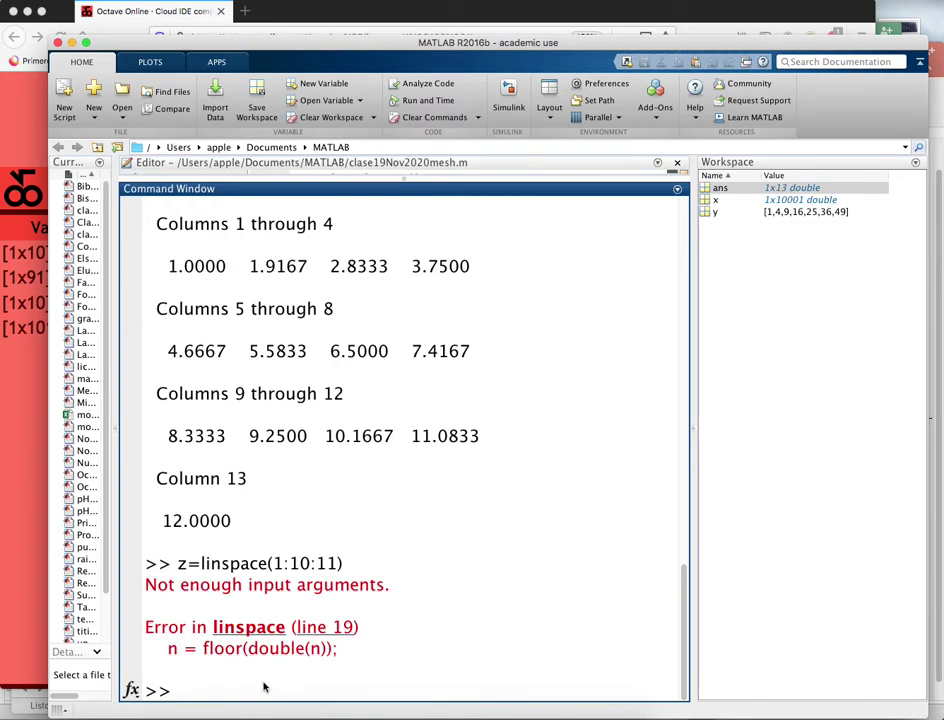
Copy the z=linspace(1:10:11) command from the Command Window output
{"action": "left_click_drag", "start_coordinate": [342, 563], "coordinate": [180, 565]}
{"action": "right_click", "coordinate": [185, 565]}
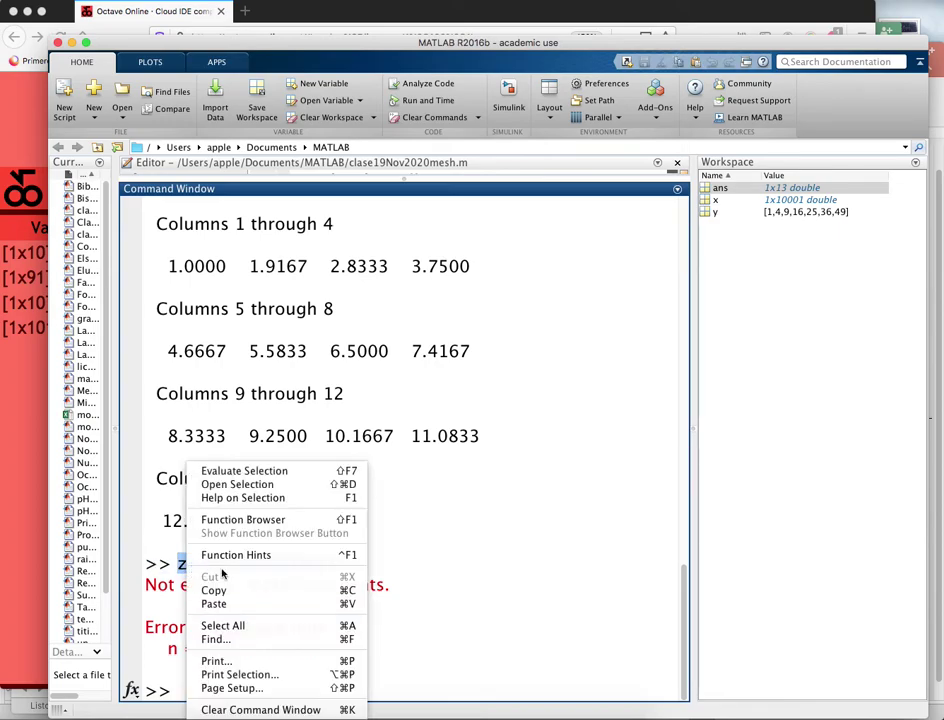
{"action": "left_click", "coordinate": [214, 591]}
{"action": "right_click", "coordinate": [202, 677]}
{"action": "left_click", "coordinate": [206, 686]}
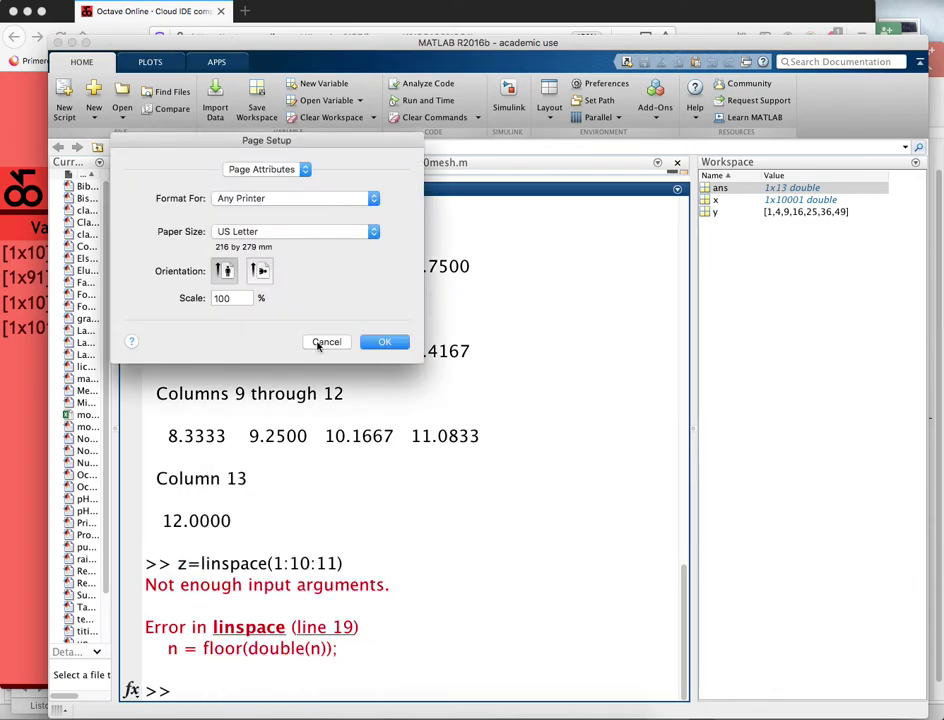
{"action": "left_click", "coordinate": [326, 342]}
Paste the copied linspace command at the prompt and remove the colon before 11
{"action": "right_click", "coordinate": [216, 688]}
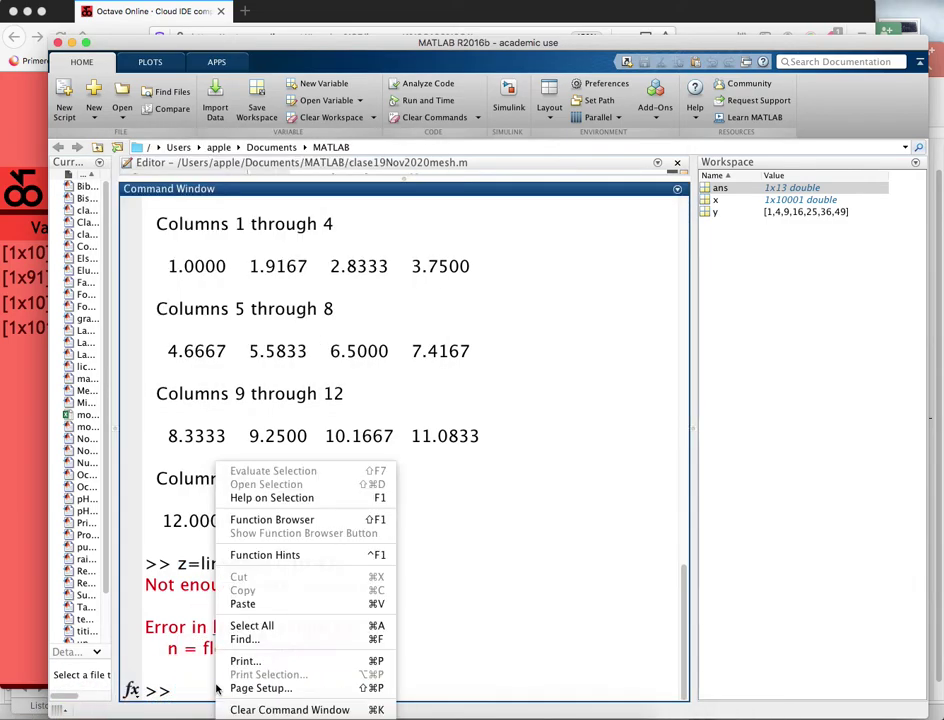
{"action": "left_click", "coordinate": [242, 603]}
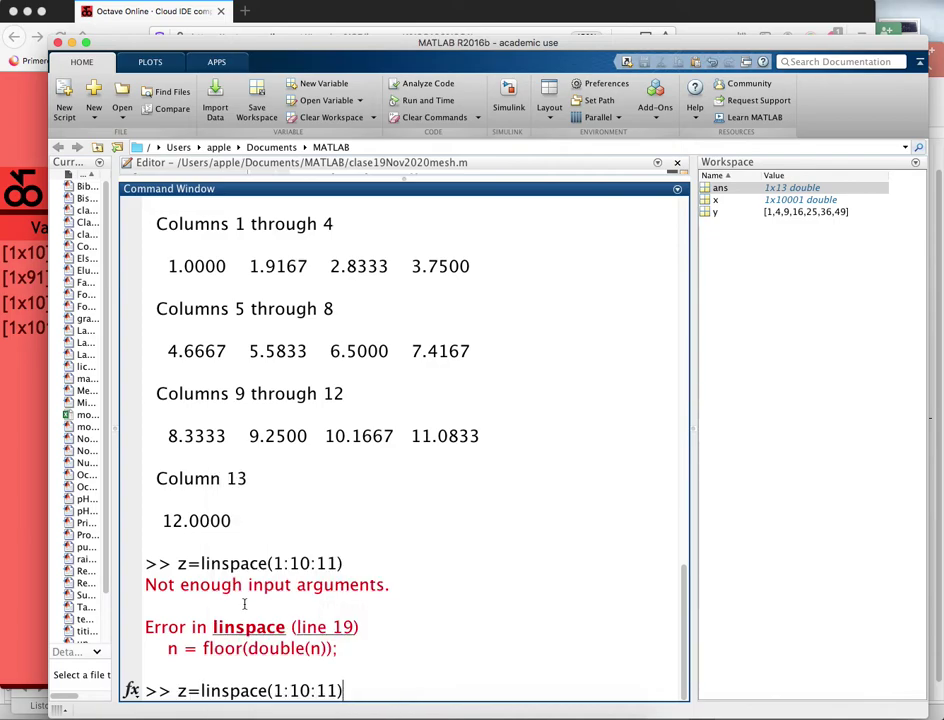
{"action": "left_click", "coordinate": [318, 690]}
{"action": "key", "text": "BackSpace"}
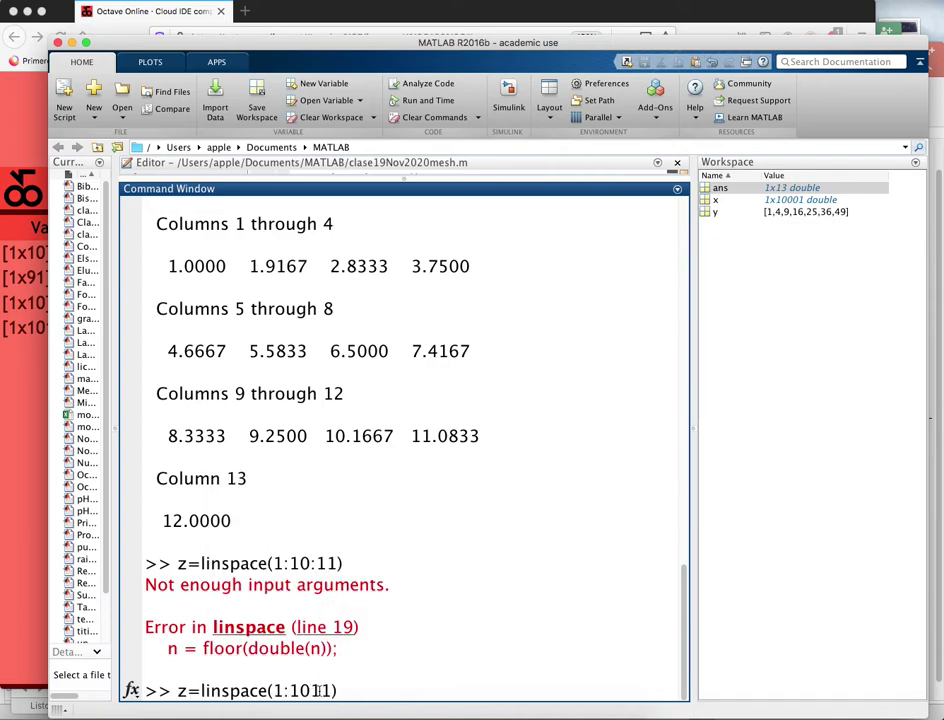